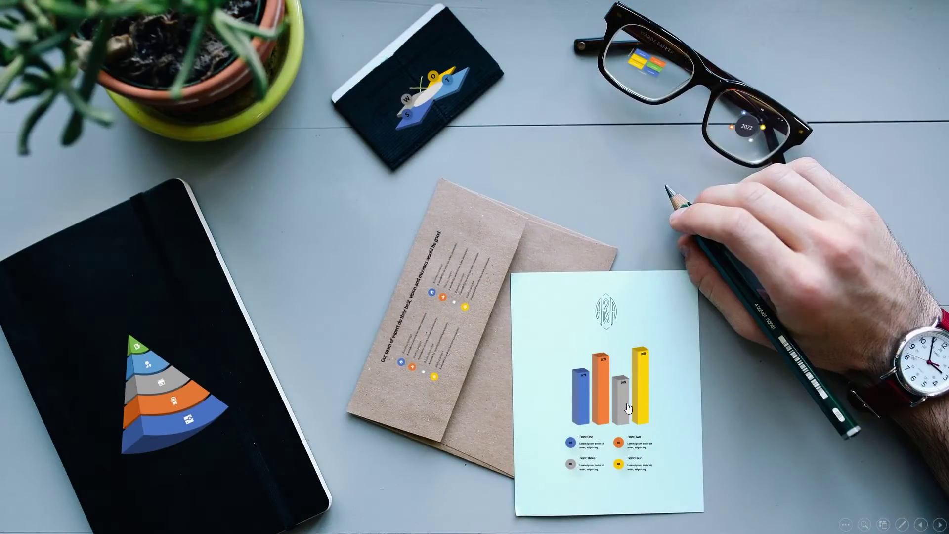
Step: Zoom into the bar chart, the notebook pyramid and the envelope team infographic, returning to the desk after each
{"action": "left_click", "coordinate": [626, 404]}
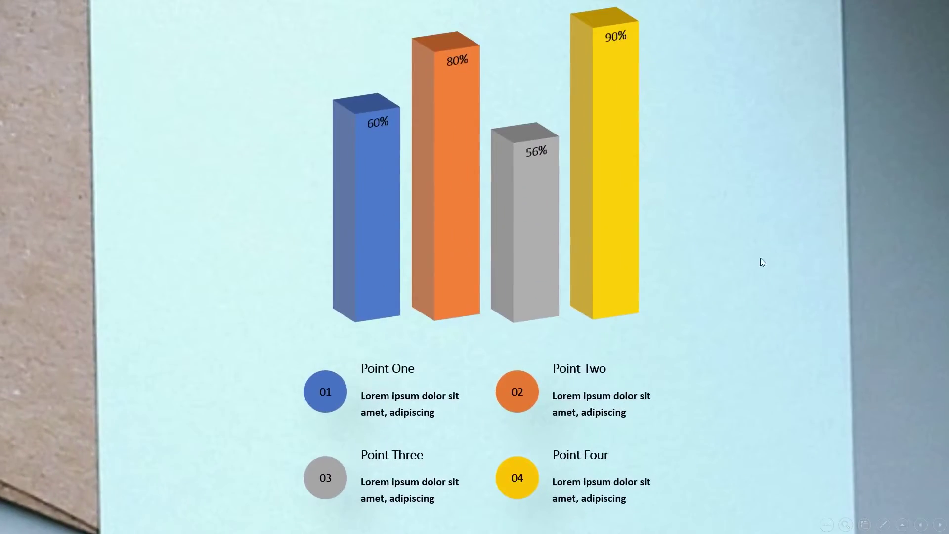
{"action": "left_click", "coordinate": [701, 250]}
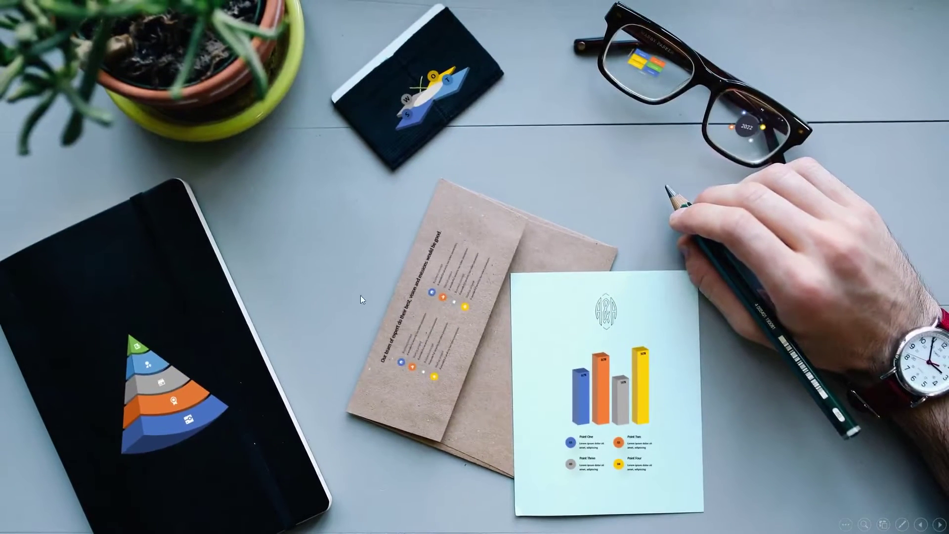
{"action": "left_click", "coordinate": [162, 381]}
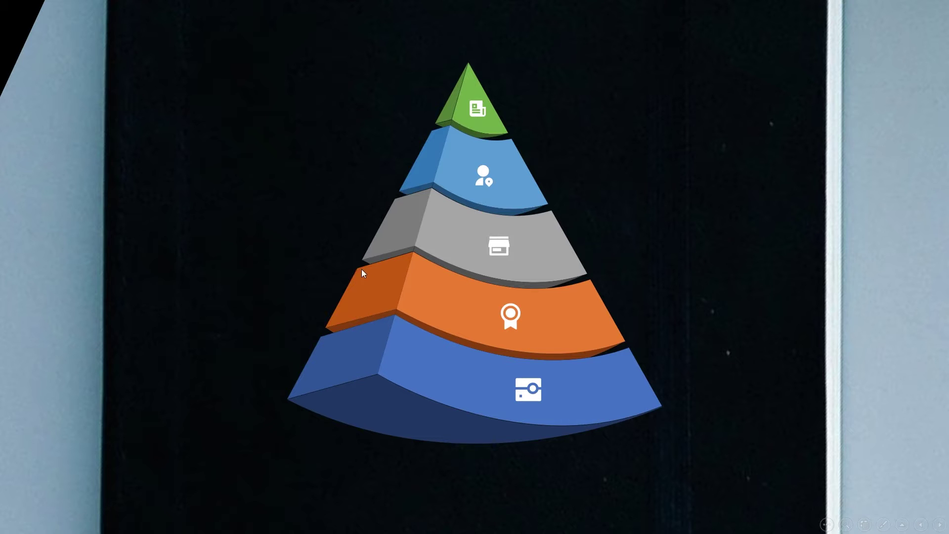
{"action": "left_click", "coordinate": [268, 175]}
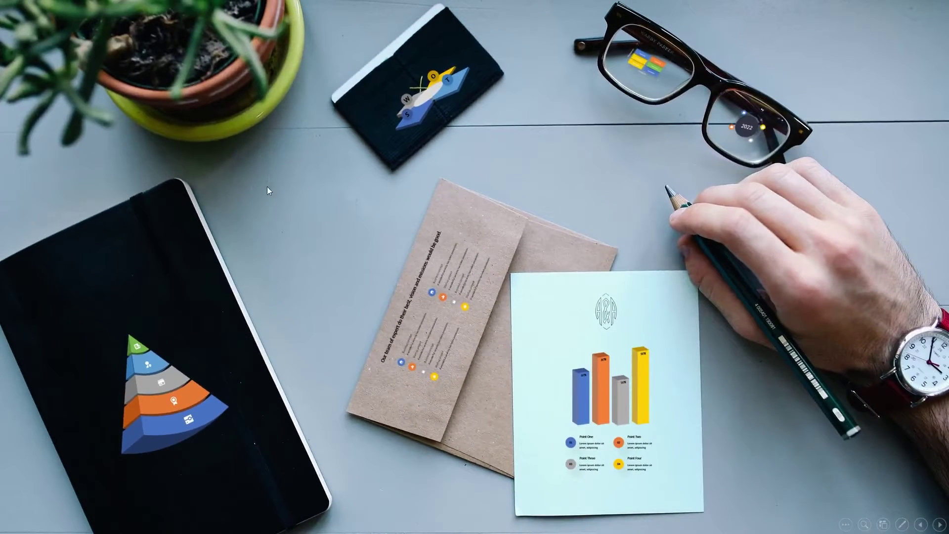
{"action": "left_click", "coordinate": [449, 269]}
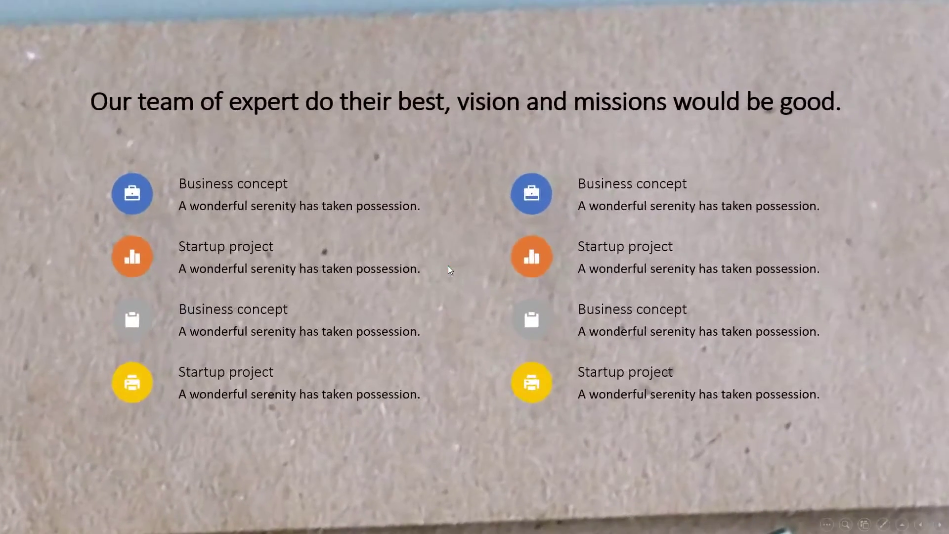
{"action": "left_click", "coordinate": [463, 230]}
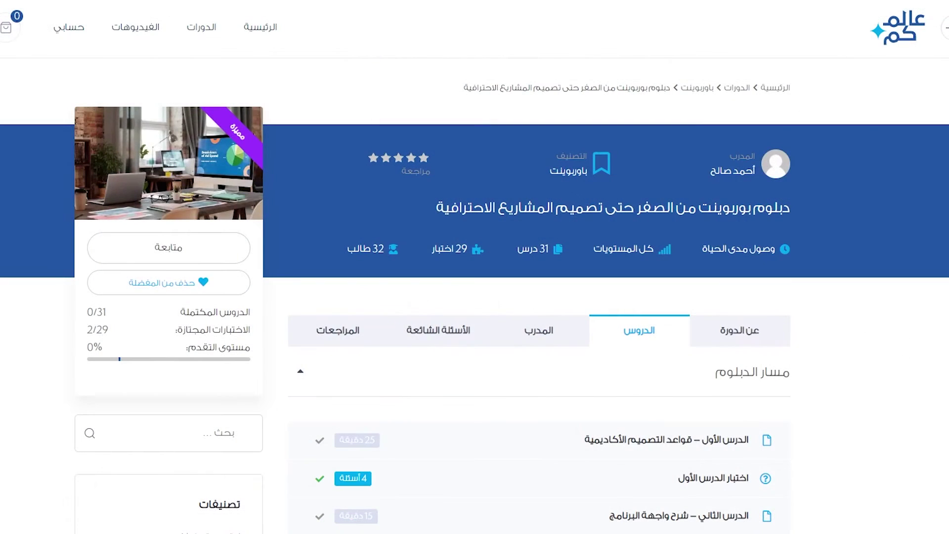
{"action": "scroll", "coordinate": [475, 267], "scroll_direction": "down", "scroll_amount": 5}
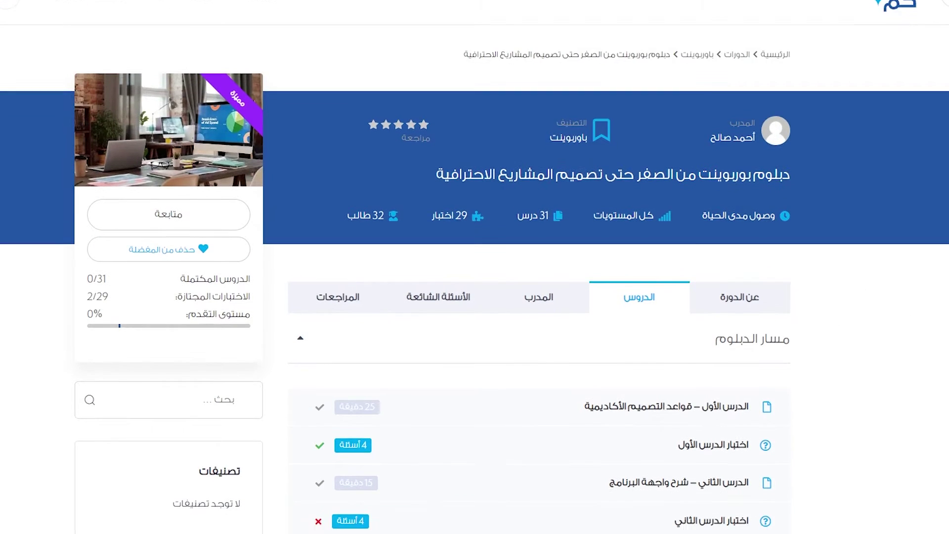
{"action": "scroll", "coordinate": [474, 296], "scroll_direction": "down", "scroll_amount": 2}
{"action": "scroll", "coordinate": [475, 297], "scroll_direction": "down", "scroll_amount": 2}
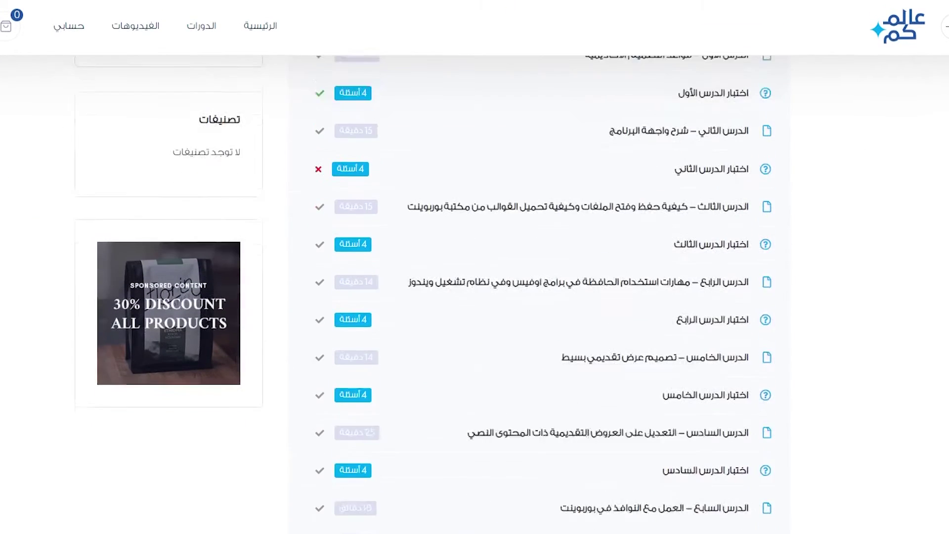
{"action": "scroll", "coordinate": [475, 297], "scroll_direction": "down", "scroll_amount": 2}
{"action": "scroll", "coordinate": [475, 297], "scroll_direction": "down", "scroll_amount": 2}
{"action": "scroll", "coordinate": [474, 296], "scroll_direction": "down", "scroll_amount": 2}
{"action": "scroll", "coordinate": [475, 297], "scroll_direction": "down", "scroll_amount": 2}
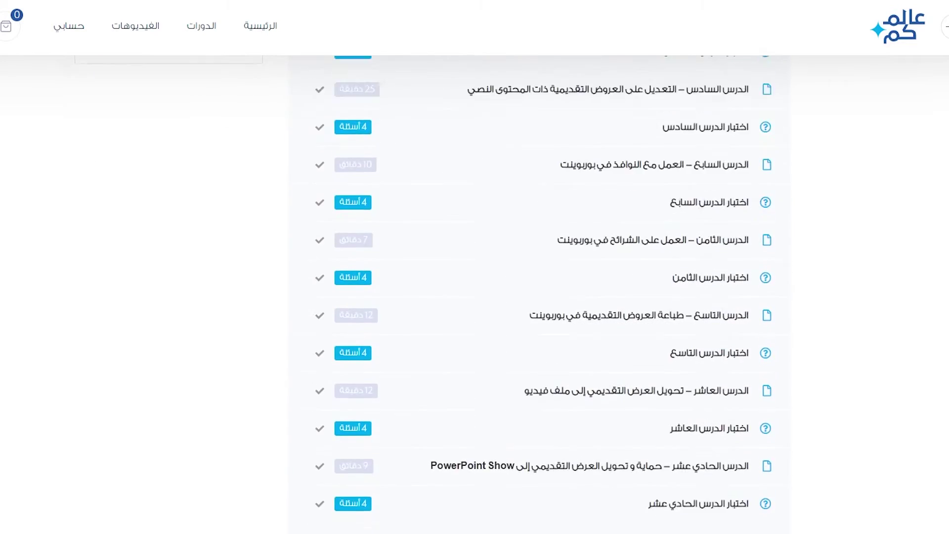
{"action": "scroll", "coordinate": [474, 296], "scroll_direction": "down", "scroll_amount": 2}
{"action": "scroll", "coordinate": [474, 297], "scroll_direction": "down", "scroll_amount": 2}
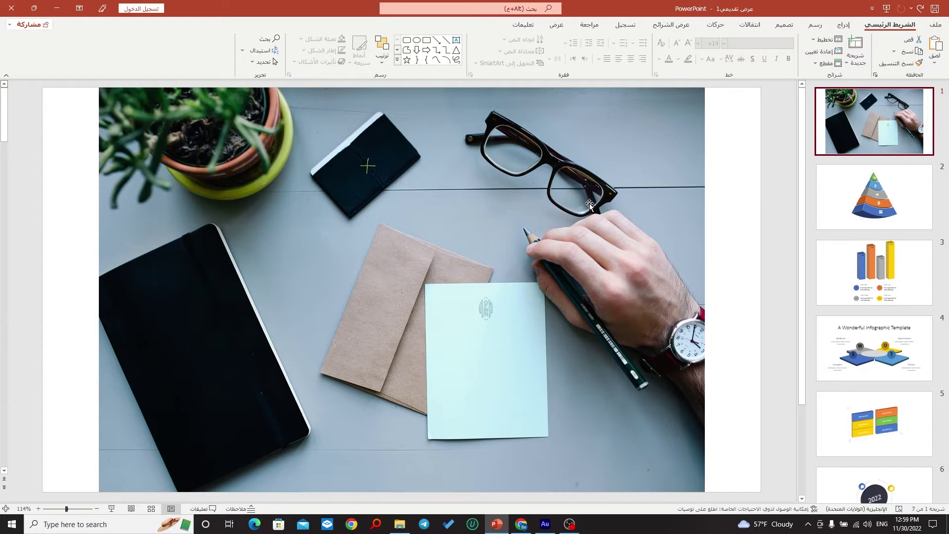
{"action": "left_click", "coordinate": [873, 208]}
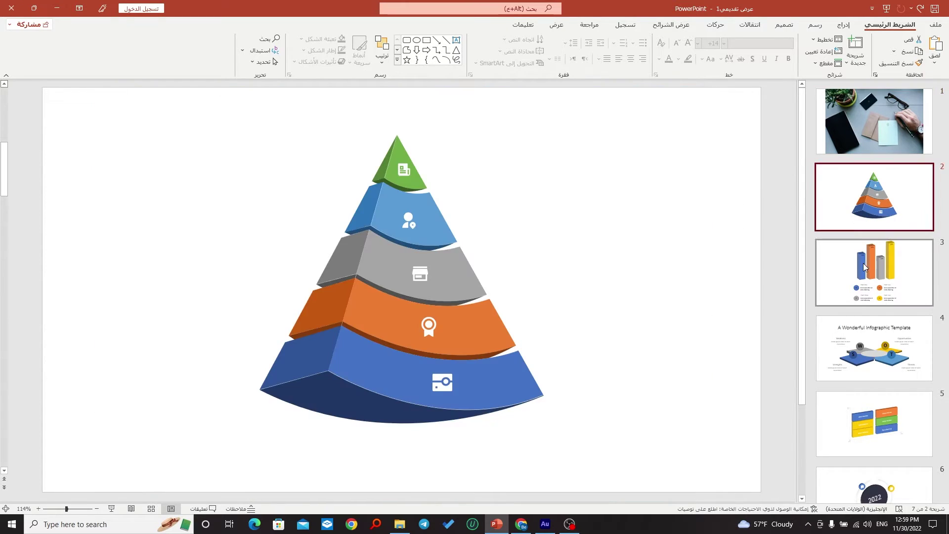
{"action": "left_click", "coordinate": [872, 282]}
{"action": "left_click", "coordinate": [873, 346]}
{"action": "left_click", "coordinate": [872, 422]}
{"action": "scroll", "coordinate": [863, 425], "scroll_direction": "down", "scroll_amount": 2}
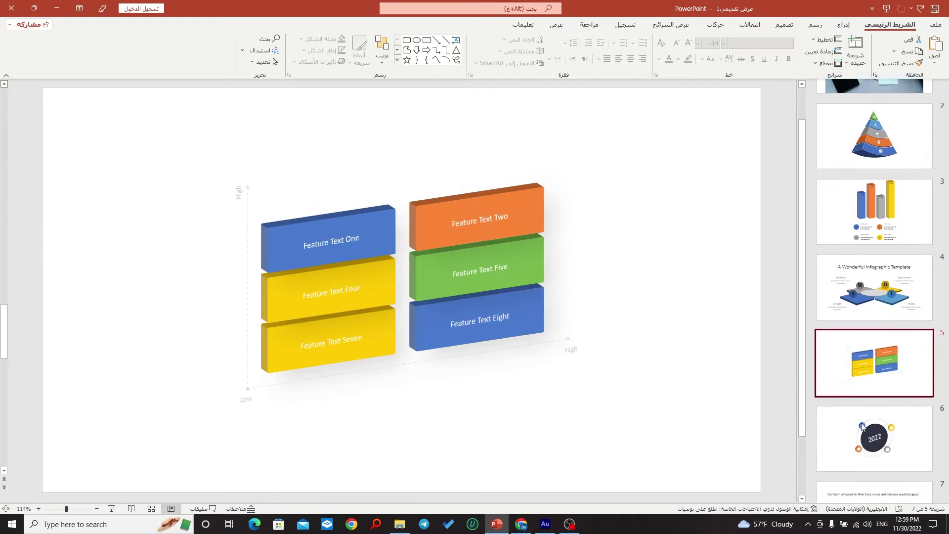
{"action": "scroll", "coordinate": [870, 296], "scroll_direction": "up", "scroll_amount": 6}
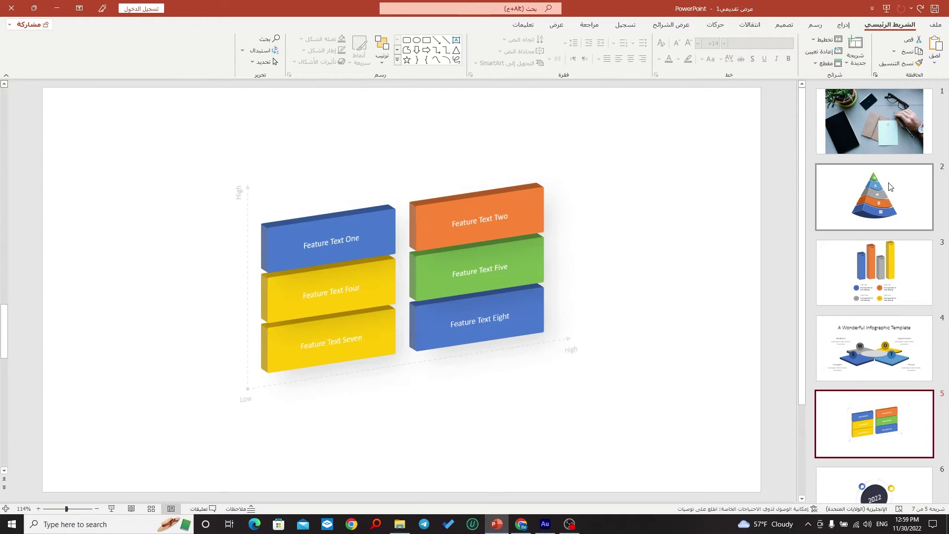
{"action": "left_click", "coordinate": [906, 118]}
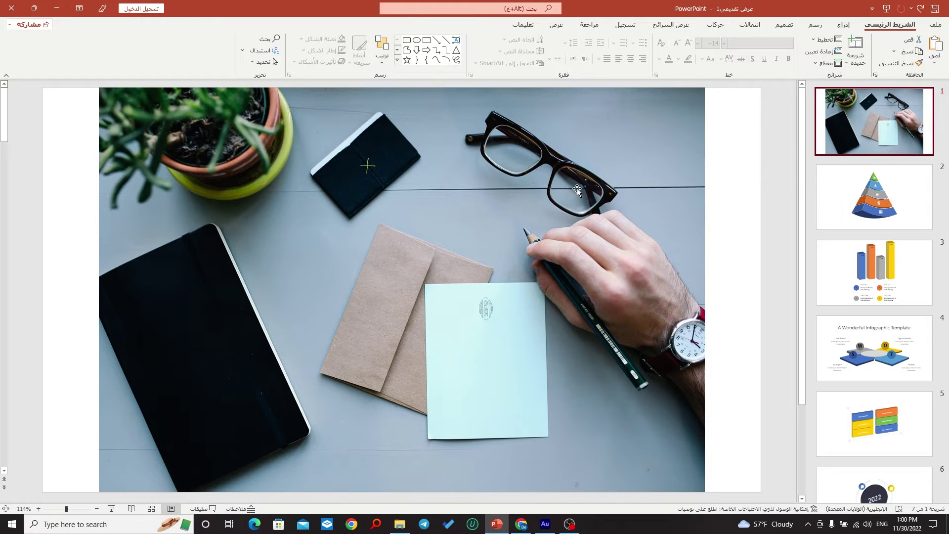
{"action": "scroll", "coordinate": [577, 188], "scroll_direction": "down", "scroll_amount": 1}
Step: Crop the desk photo to a 16:9 aspect ratio, shifting it slightly within the crop
{"action": "left_click", "coordinate": [484, 193]}
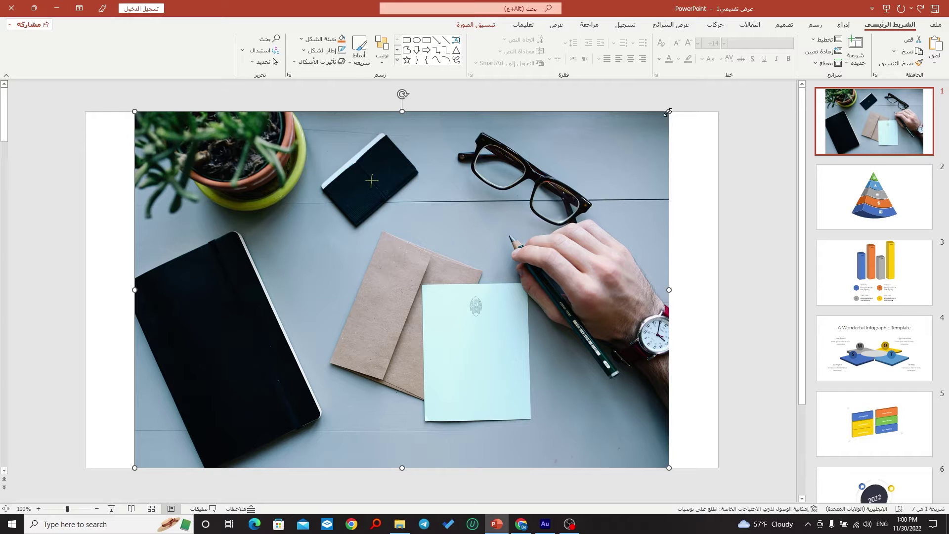
{"action": "mouse_move", "coordinate": [668, 111]}
{"action": "left_mouse_down"}
{"action": "mouse_move", "coordinate": [706, 99]}
{"action": "mouse_move", "coordinate": [697, 107]}
{"action": "left_mouse_up"}
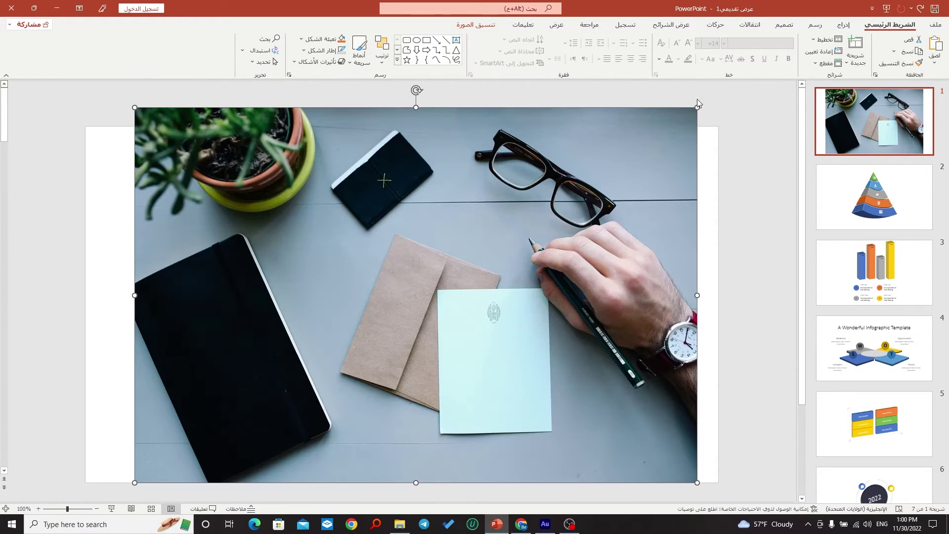
{"action": "key", "text": "ctrl+z"}
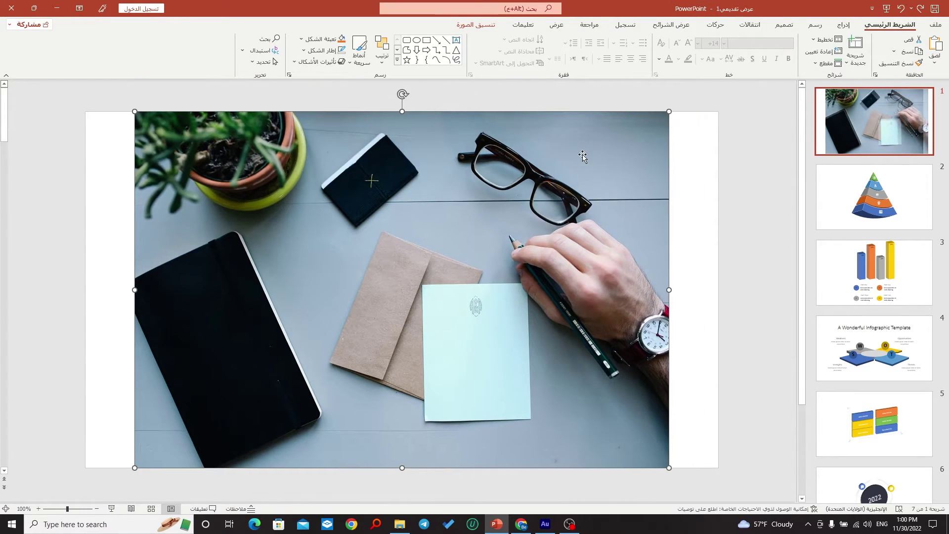
{"action": "left_click", "coordinate": [474, 25]}
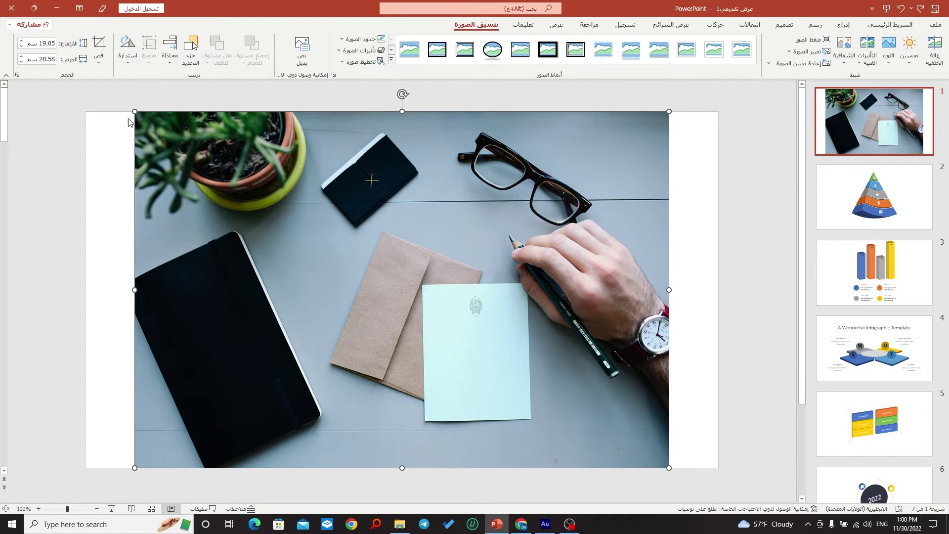
{"action": "left_click", "coordinate": [102, 66]}
{"action": "mouse_move", "coordinate": [59, 104]}
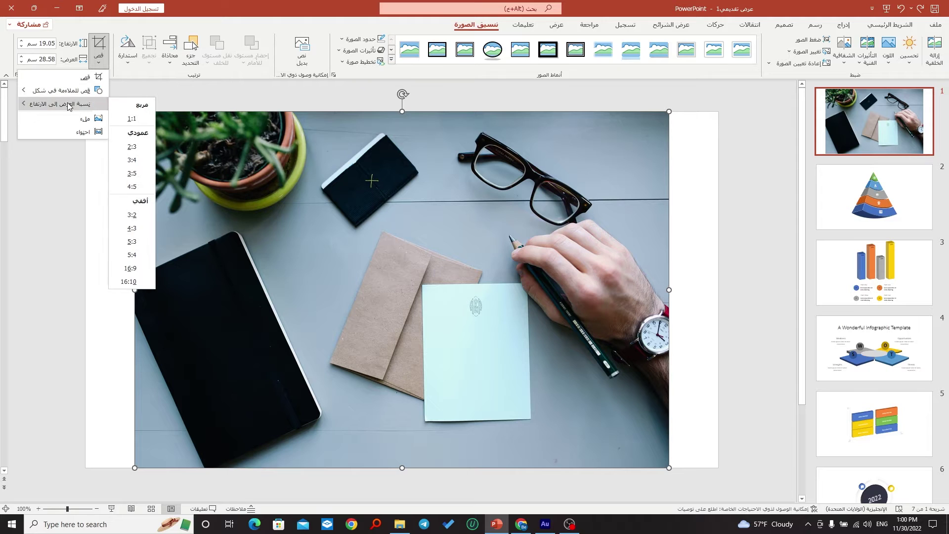
{"action": "left_click", "coordinate": [133, 270]}
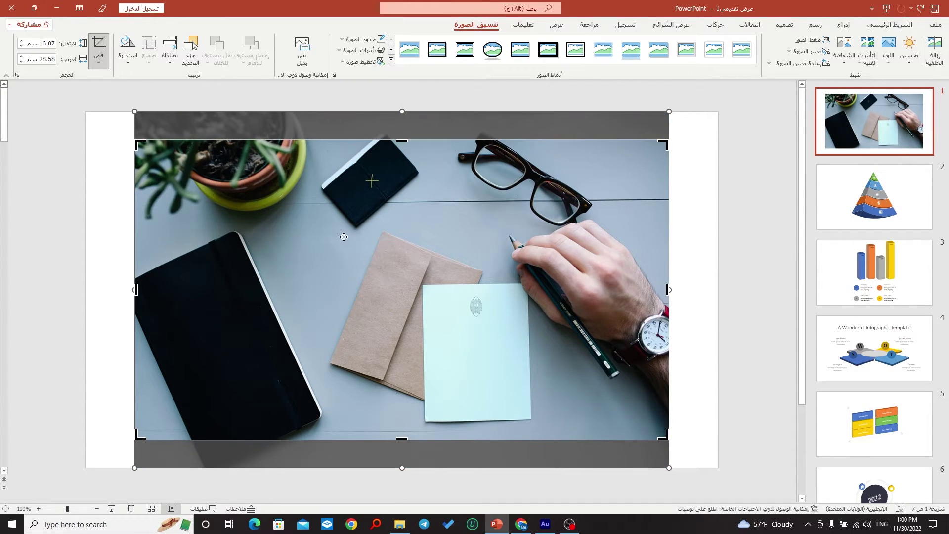
{"action": "mouse_move", "coordinate": [343, 237]}
{"action": "left_mouse_down"}
{"action": "mouse_move", "coordinate": [345, 227]}
{"action": "mouse_move", "coordinate": [344, 245]}
{"action": "left_mouse_up"}
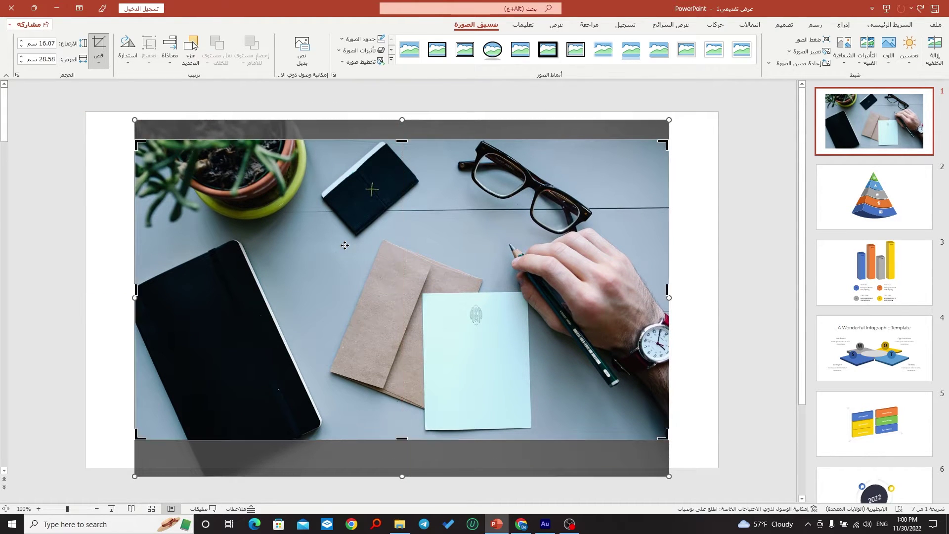
{"action": "left_click", "coordinate": [123, 179]}
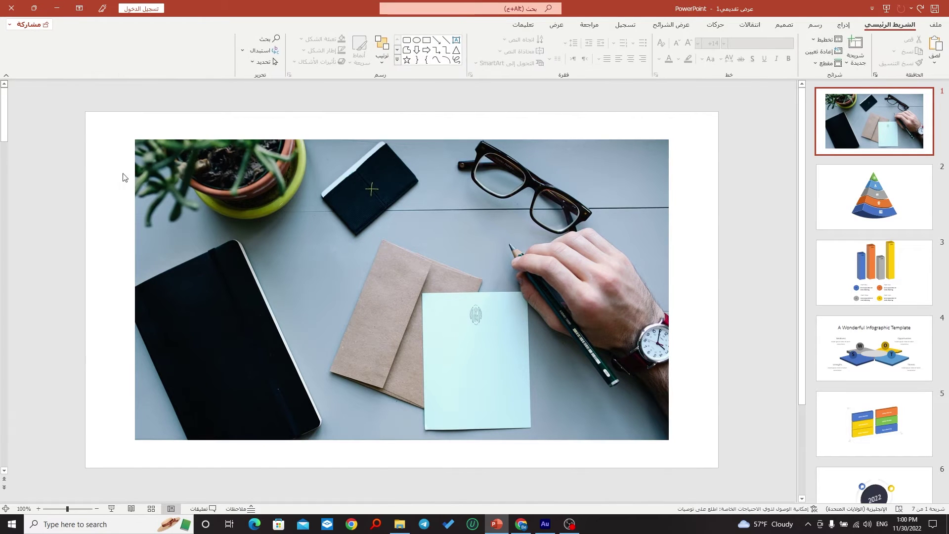
Step: Move the cropped photo to the top-left and enlarge it to 19.05 × 33.87 cm, filling the slide
{"action": "left_click_drag", "start_coordinate": [193, 168], "coordinate": [143, 139]}
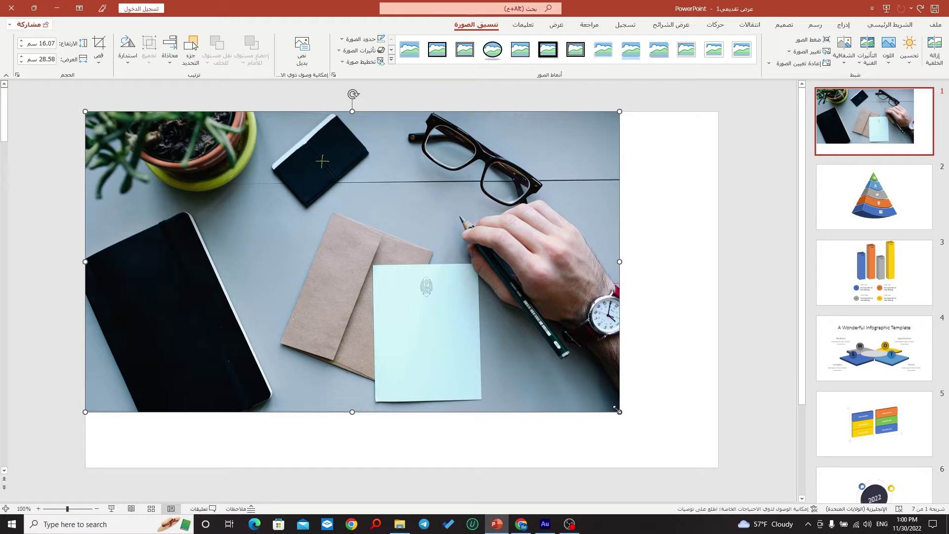
{"action": "left_click_drag", "start_coordinate": [617, 412], "coordinate": [719, 467]}
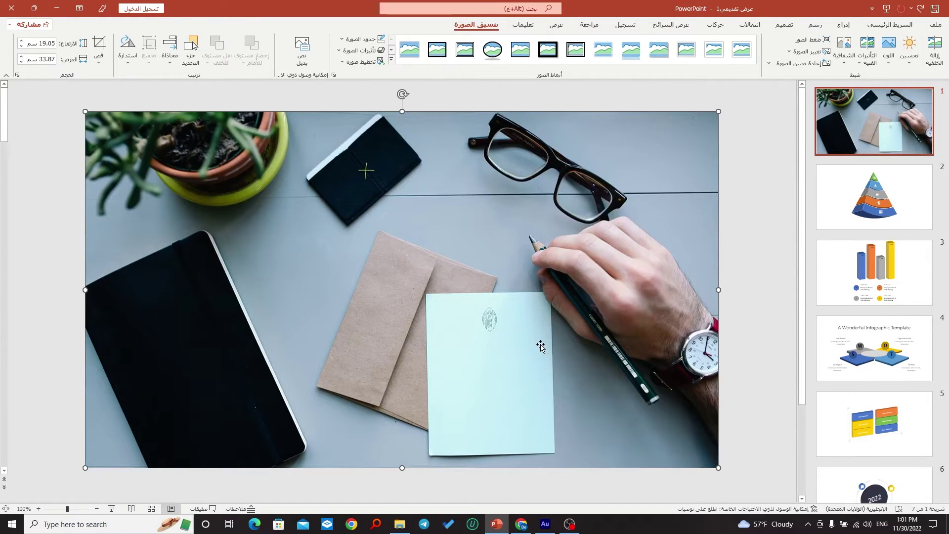
{"action": "scroll", "coordinate": [896, 360], "scroll_direction": "down", "scroll_amount": 3}
Step: Insert six slide zooms for slides 2, 3, 4, 5, 6 and 7 onto the desk-photo title slide
{"action": "scroll", "coordinate": [880, 247], "scroll_direction": "up", "scroll_amount": 3}
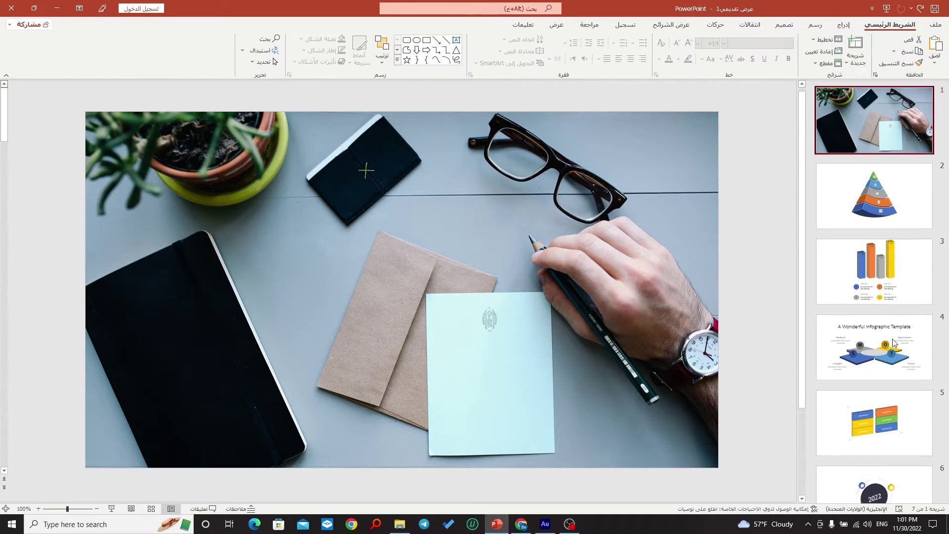
{"action": "left_click", "coordinate": [858, 119]}
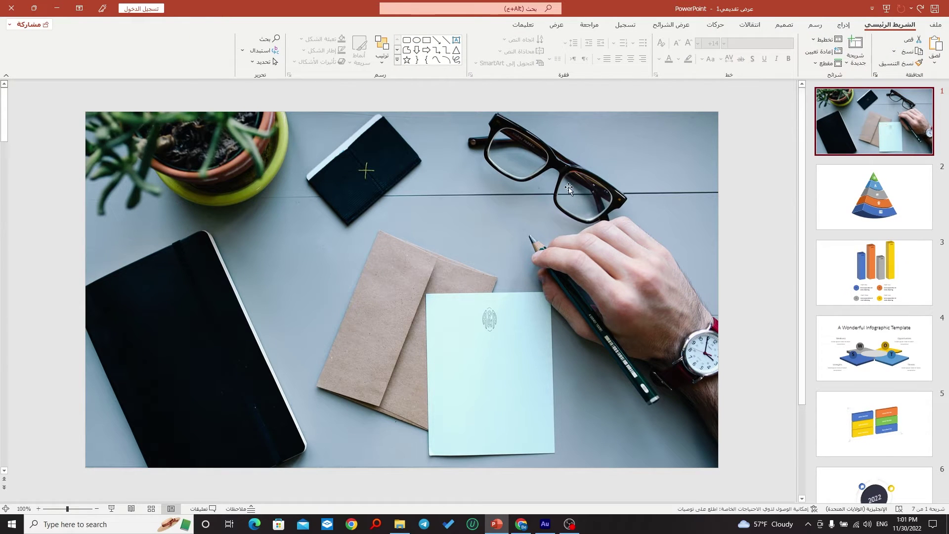
{"action": "left_click", "coordinate": [844, 26]}
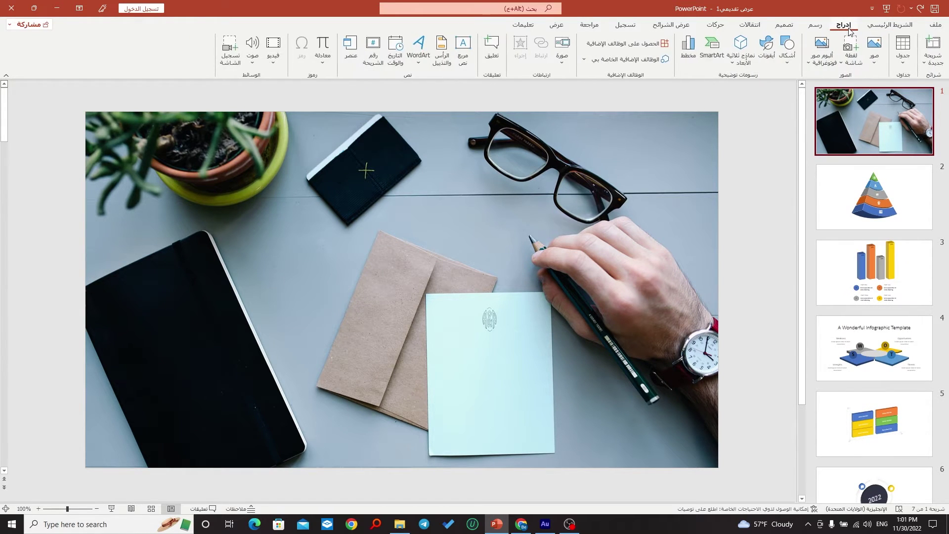
{"action": "left_click", "coordinate": [562, 71]}
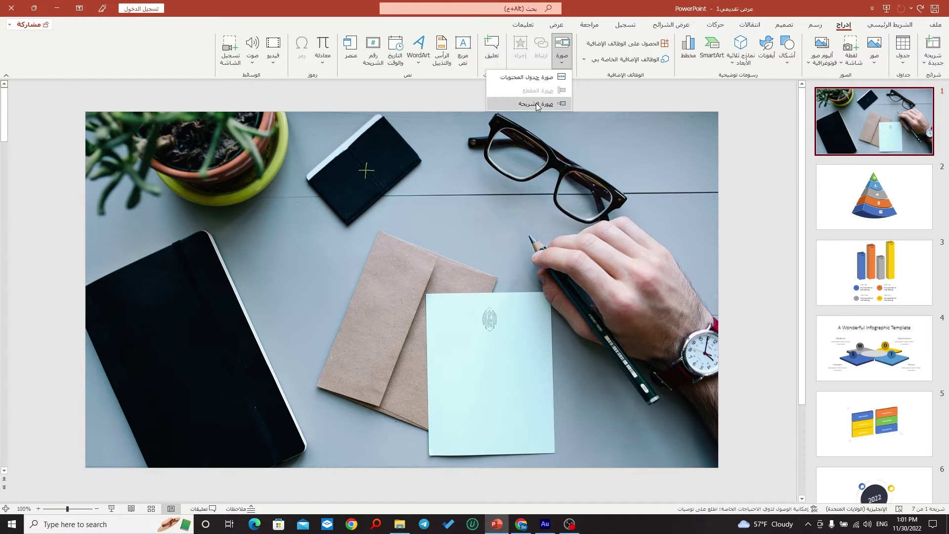
{"action": "left_click", "coordinate": [517, 102]}
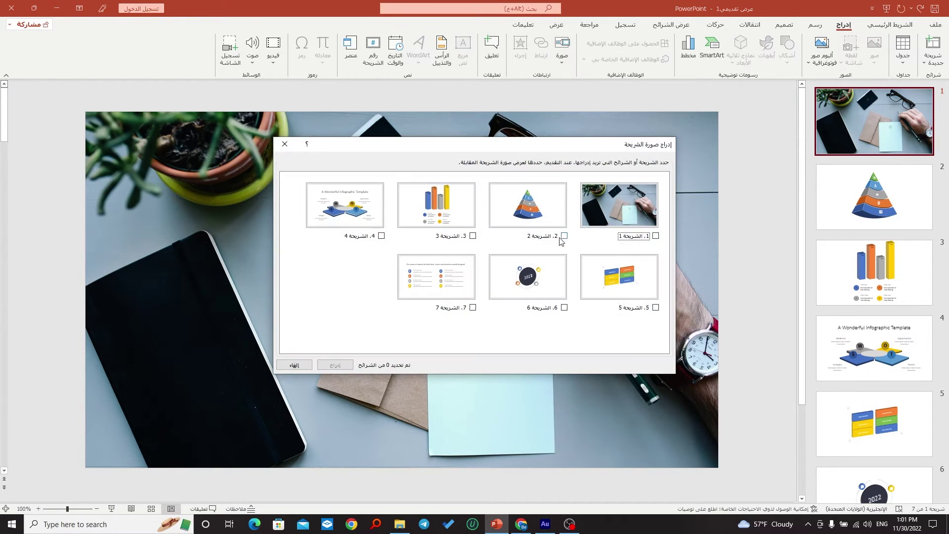
{"action": "left_click", "coordinate": [546, 237]}
{"action": "left_click", "coordinate": [462, 241]}
{"action": "left_click", "coordinate": [369, 239]}
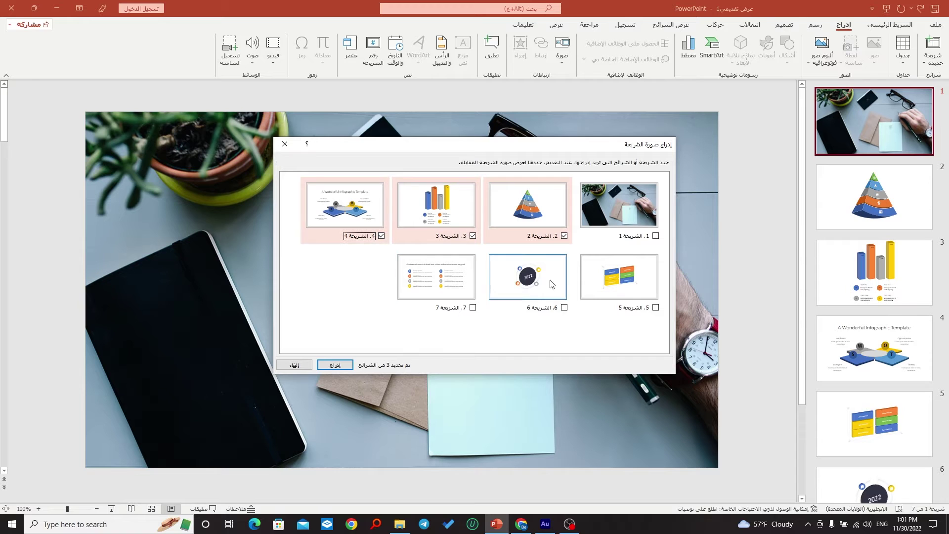
{"action": "left_click", "coordinate": [623, 292]}
{"action": "left_click", "coordinate": [547, 309]}
{"action": "left_click", "coordinate": [466, 313]}
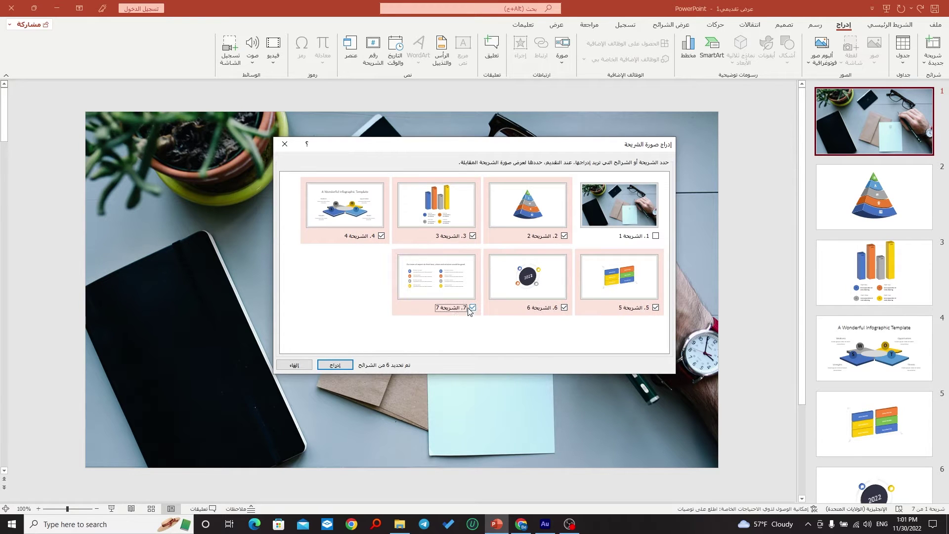
{"action": "left_click", "coordinate": [336, 365]}
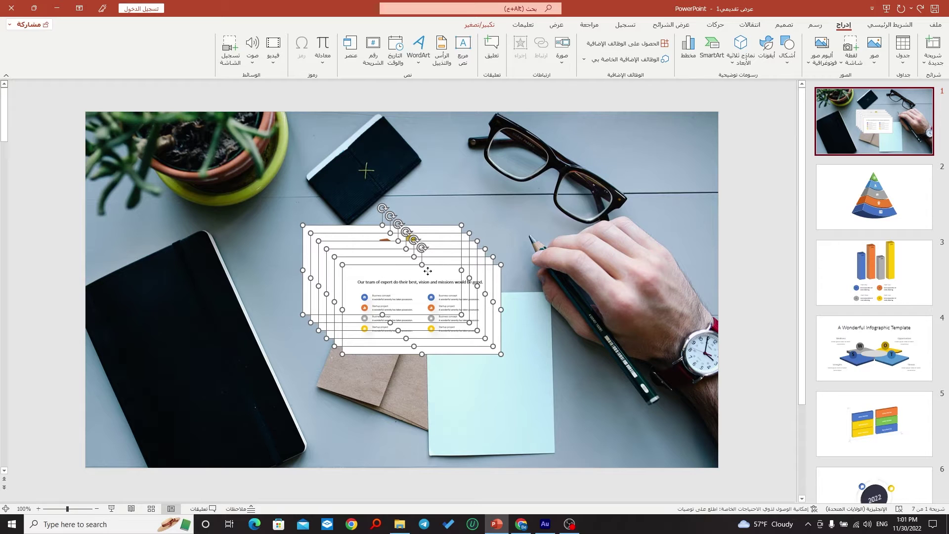
Step: Set the six slide zooms' picture border to No Outline and move the stack up and right
{"action": "left_click", "coordinate": [486, 28]}
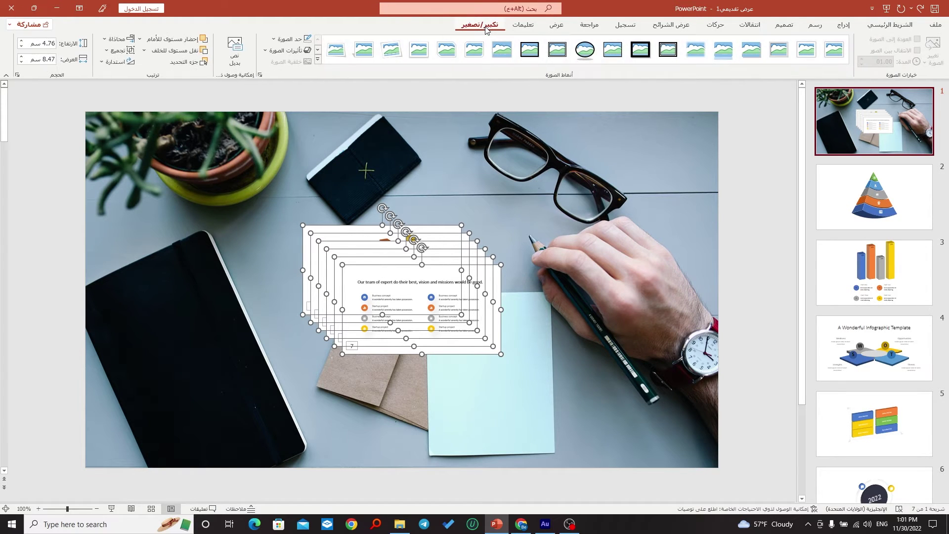
{"action": "left_click", "coordinate": [274, 40]}
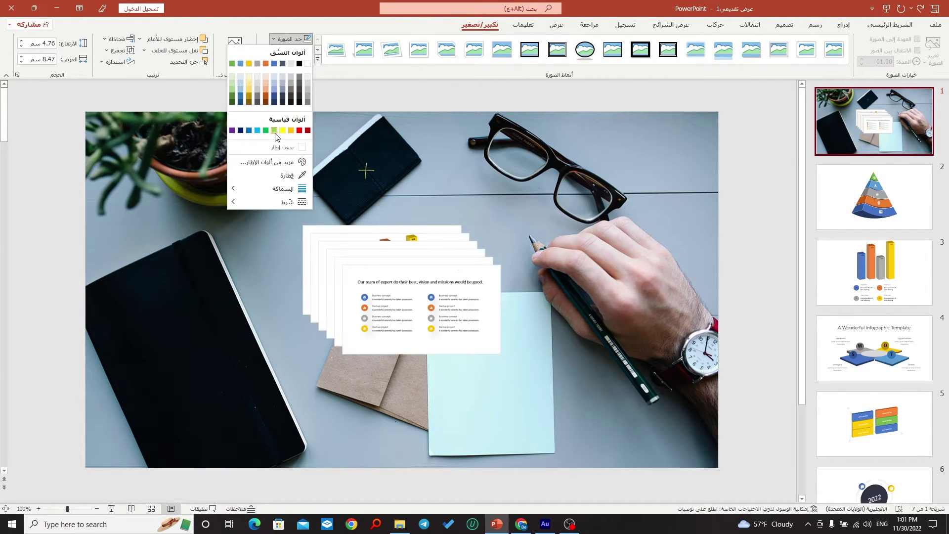
{"action": "left_click", "coordinate": [272, 148]}
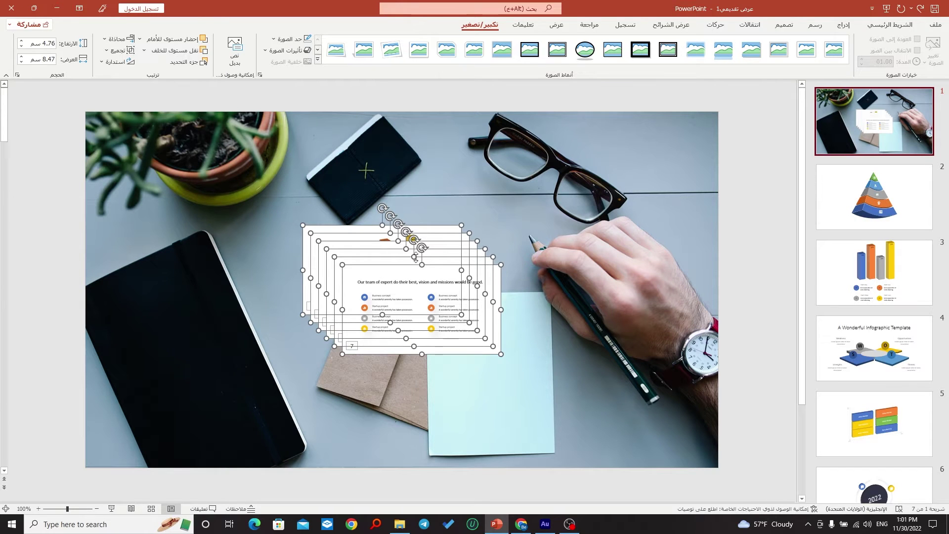
{"action": "mouse_move", "coordinate": [401, 282]}
{"action": "left_mouse_down"}
{"action": "mouse_move", "coordinate": [461, 186]}
{"action": "mouse_move", "coordinate": [391, 310]}
{"action": "mouse_move", "coordinate": [378, 301]}
{"action": "left_mouse_up"}
{"action": "left_click", "coordinate": [723, 184]}
Step: Spread the zooms: 2022 and slide 5 up top, slide 4 upper left, bar chart on paper, pyramid on notebook
{"action": "left_click", "coordinate": [486, 200]}
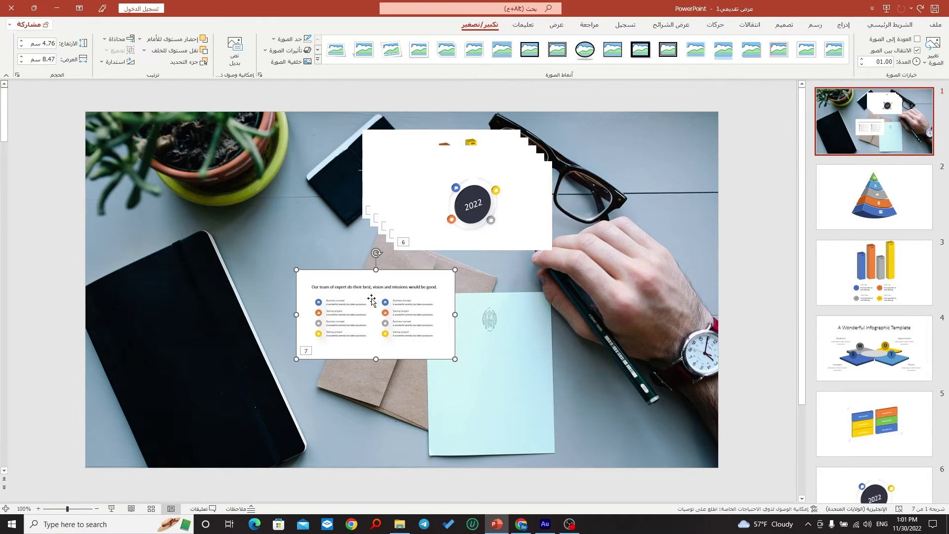
{"action": "left_click_drag", "start_coordinate": [491, 201], "coordinate": [612, 196]}
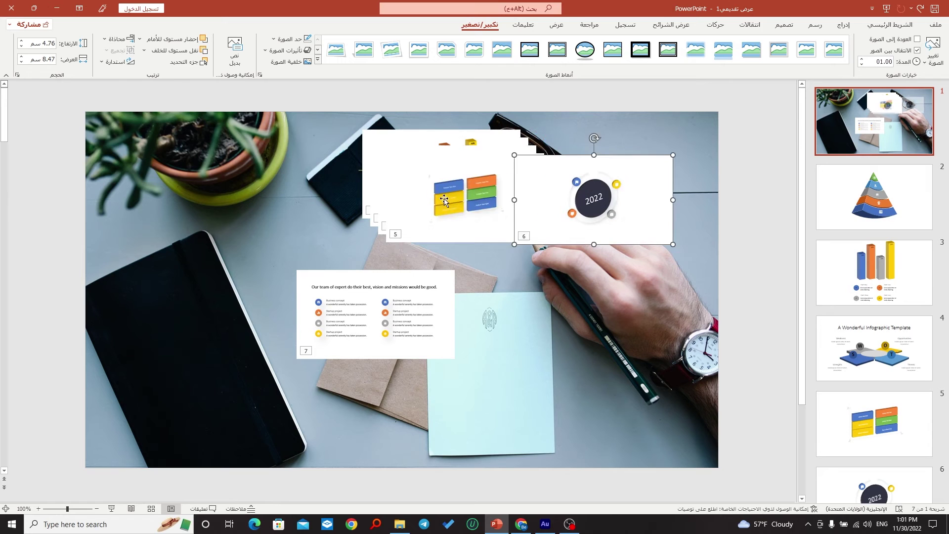
{"action": "left_click_drag", "start_coordinate": [413, 197], "coordinate": [512, 144]}
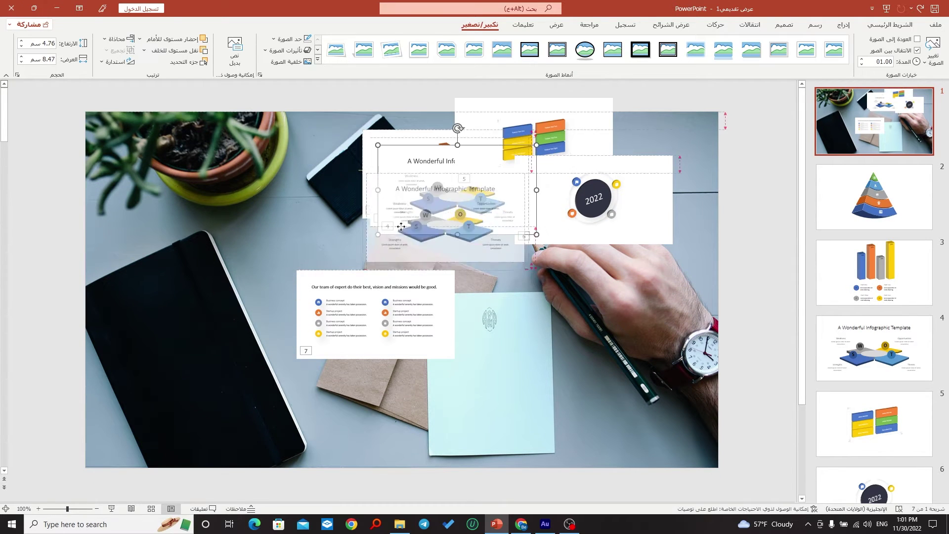
{"action": "mouse_move", "coordinate": [421, 165]}
{"action": "left_mouse_down"}
{"action": "mouse_move", "coordinate": [292, 194]}
{"action": "mouse_move", "coordinate": [290, 172]}
{"action": "left_mouse_up"}
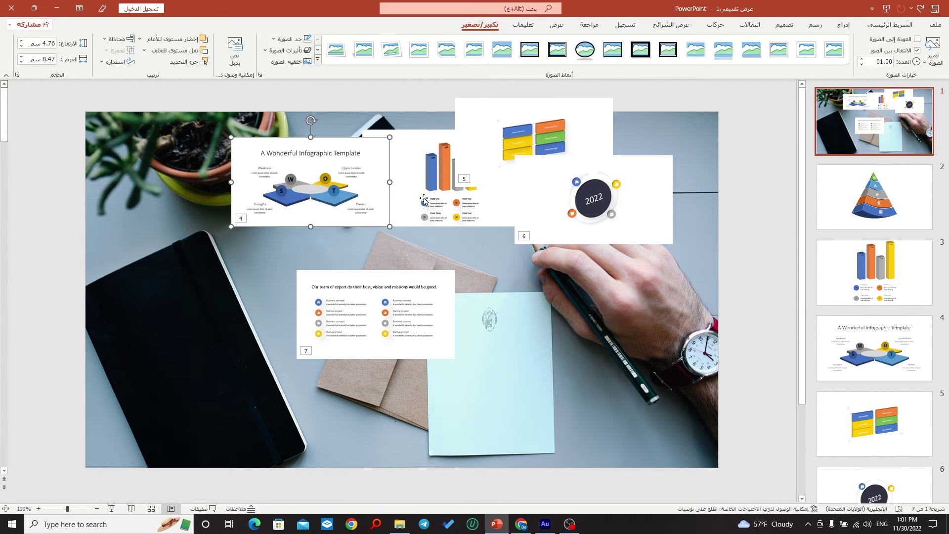
{"action": "mouse_move", "coordinate": [431, 208]}
{"action": "left_mouse_down"}
{"action": "mouse_move", "coordinate": [473, 345]}
{"action": "mouse_move", "coordinate": [470, 394]}
{"action": "left_mouse_up"}
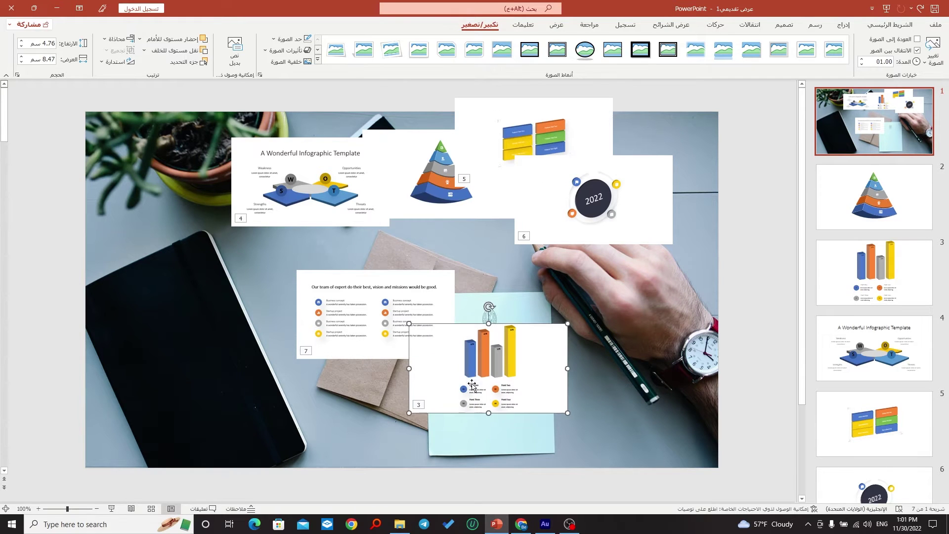
{"action": "left_click_drag", "start_coordinate": [435, 192], "coordinate": [166, 387]}
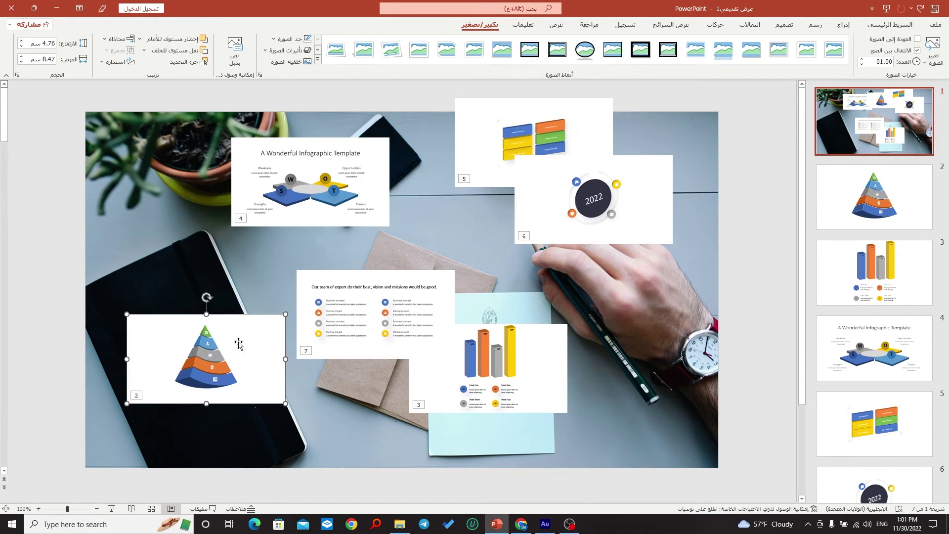
Step: Nudge the slide 4 and 2022 zooms, then give the pyramid zoom a transparent Zoom Background
{"action": "left_click_drag", "start_coordinate": [336, 193], "coordinate": [346, 181]}
{"action": "left_click_drag", "start_coordinate": [519, 163], "coordinate": [529, 178]}
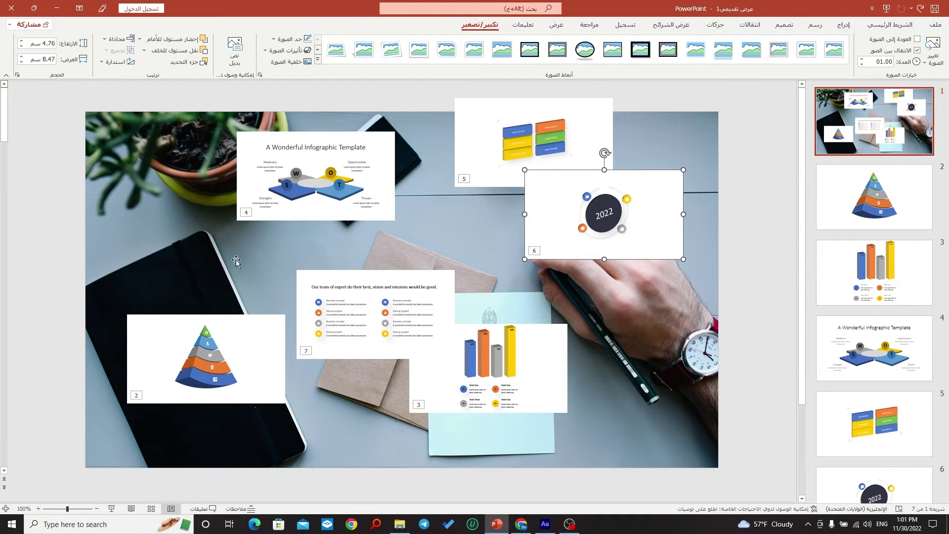
{"action": "left_click", "coordinate": [202, 354]}
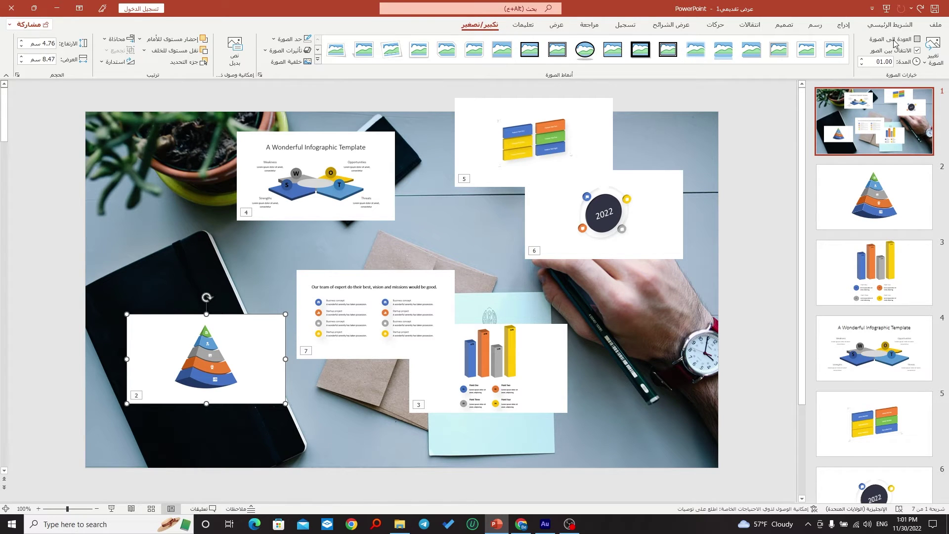
{"action": "left_click", "coordinate": [288, 61]}
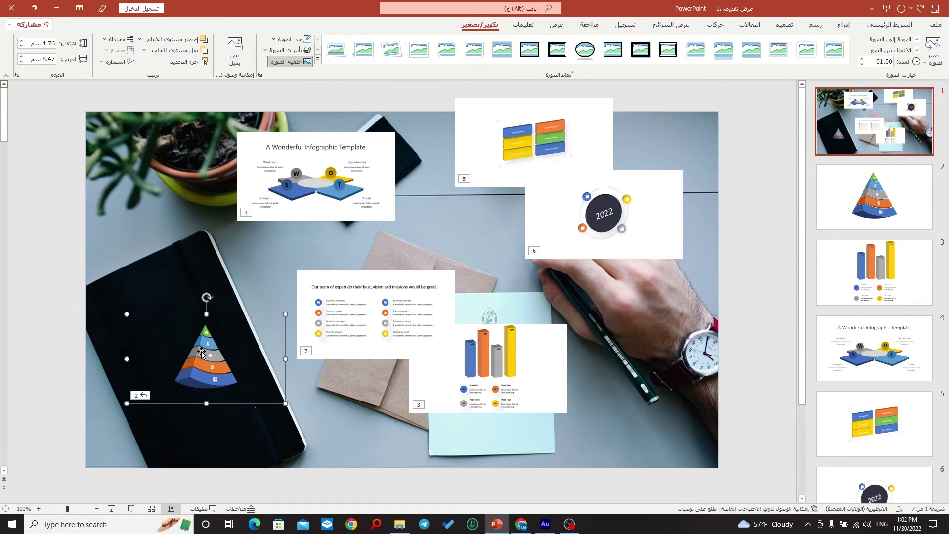
Step: Tilt and enlarge the pyramid zoom to fit over the black notebook
{"action": "left_click_drag", "start_coordinate": [206, 297], "coordinate": [180, 299]}
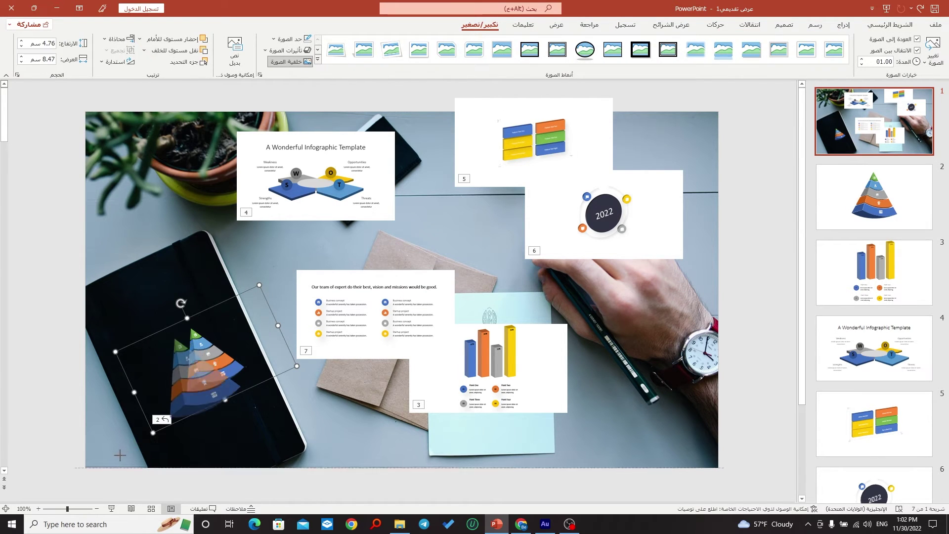
{"action": "left_click_drag", "start_coordinate": [150, 432], "coordinate": [126, 470]}
{"action": "left_click_drag", "start_coordinate": [182, 401], "coordinate": [178, 380]}
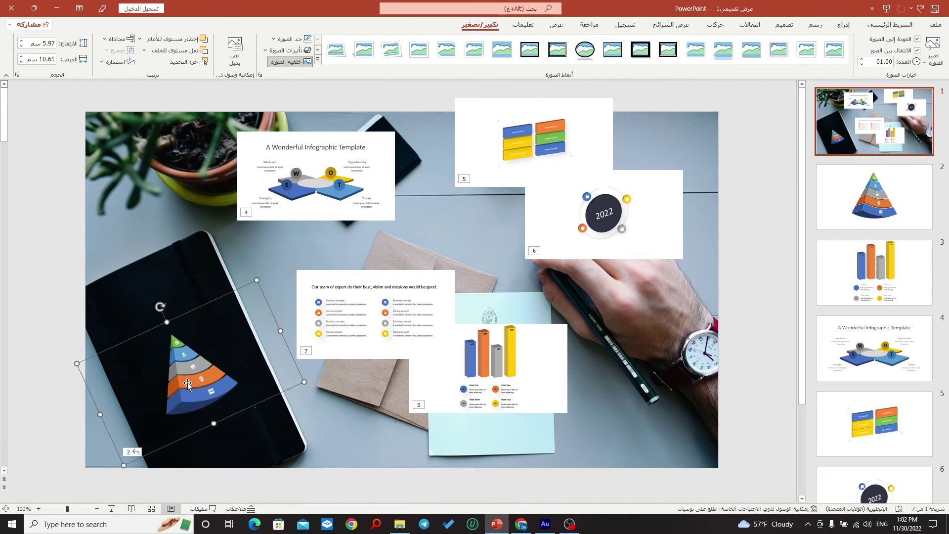
Step: Make the slide 7 zoom return-enabled and transparent, then tilt and shrink it onto the brown envelope
{"action": "left_click", "coordinate": [349, 311]}
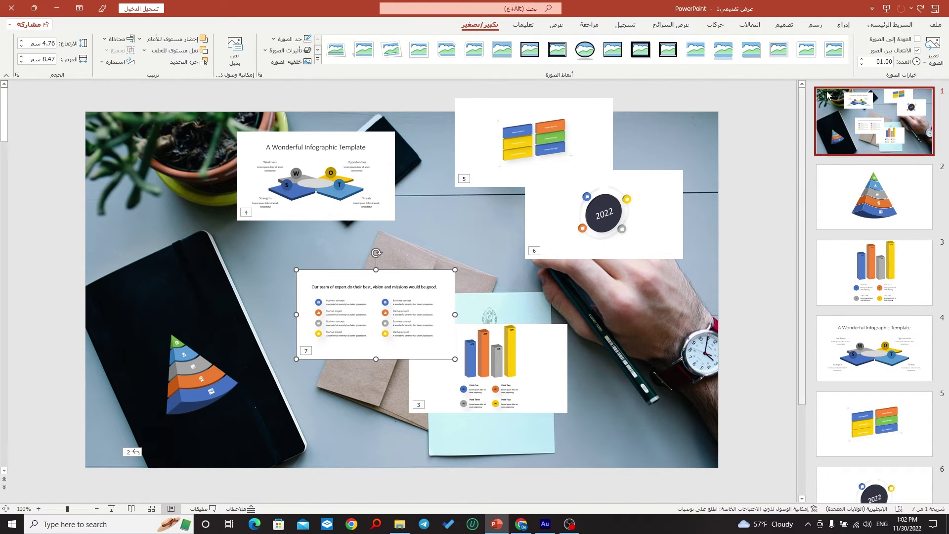
{"action": "left_click", "coordinate": [917, 39]}
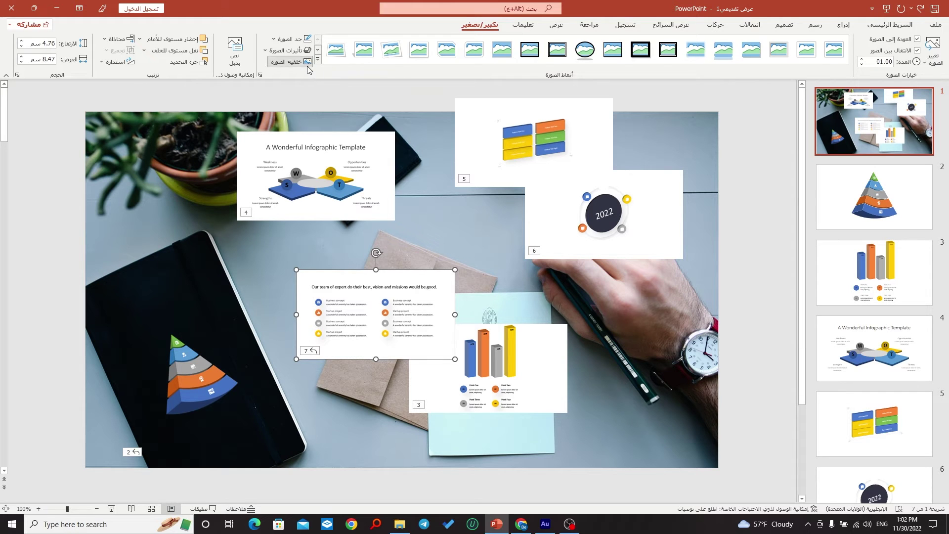
{"action": "left_click", "coordinate": [289, 62]}
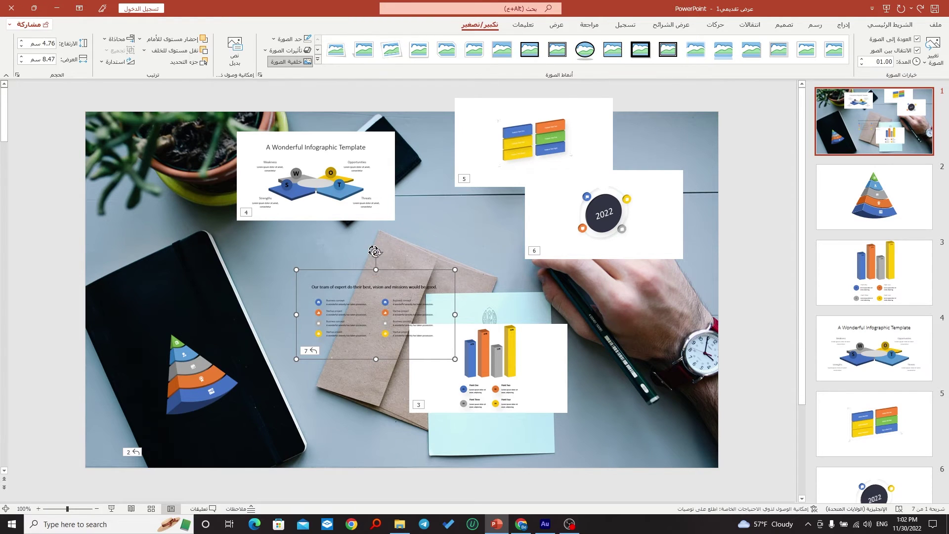
{"action": "left_click_drag", "start_coordinate": [374, 251], "coordinate": [301, 284]}
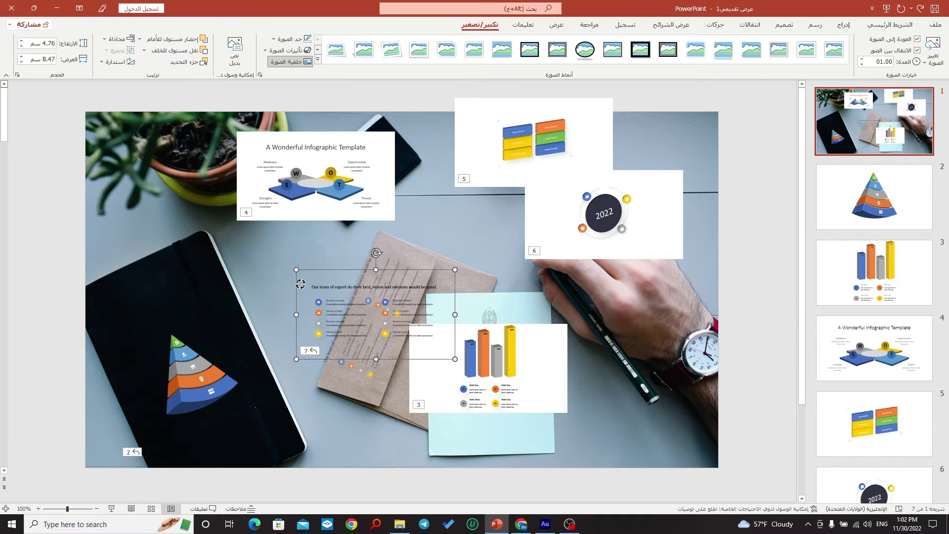
{"action": "mouse_move", "coordinate": [367, 223]}
{"action": "left_mouse_down"}
{"action": "mouse_move", "coordinate": [371, 267]}
{"action": "mouse_move", "coordinate": [391, 299]}
{"action": "left_mouse_up"}
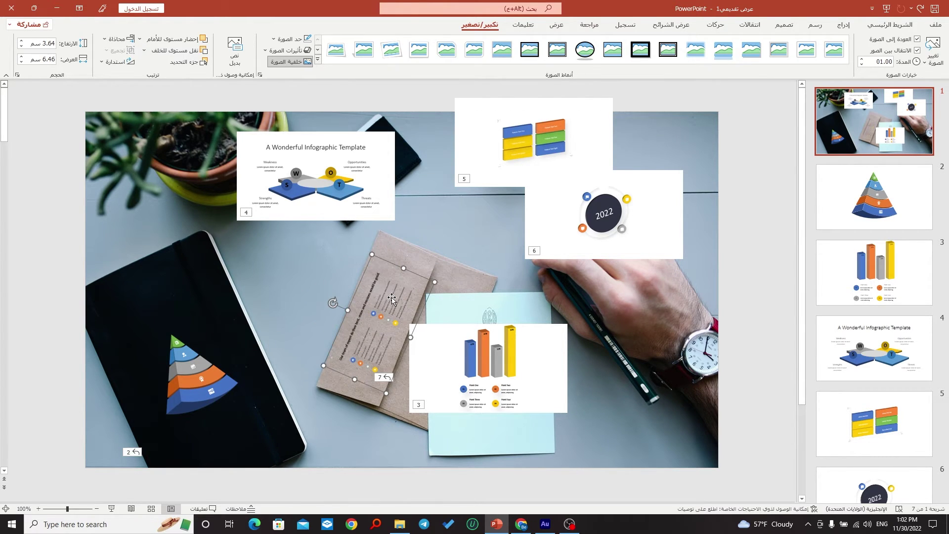
{"action": "left_click", "coordinate": [483, 345]}
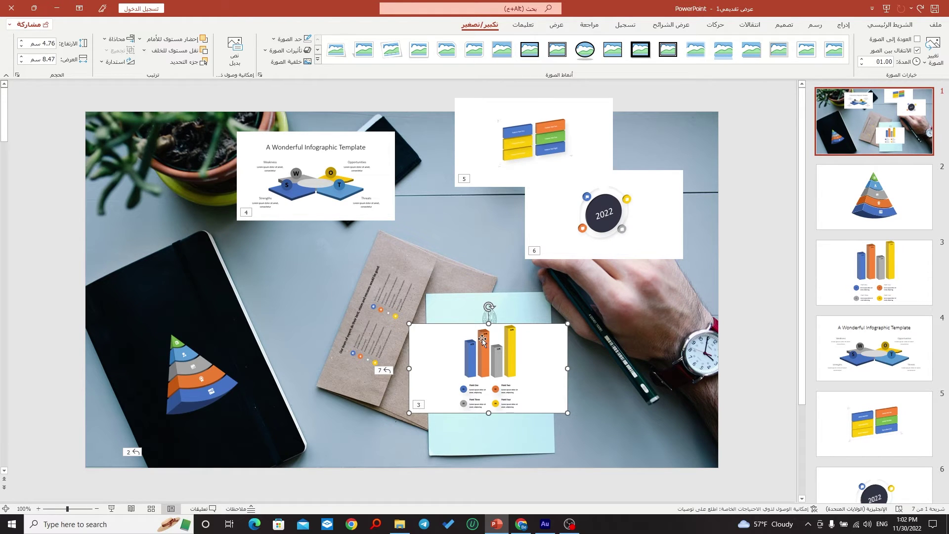
Step: Make the bar-chart zoom return-enabled and transparent, and move it down onto the pale paper
{"action": "left_click", "coordinate": [916, 39]}
{"action": "left_click", "coordinate": [289, 61]}
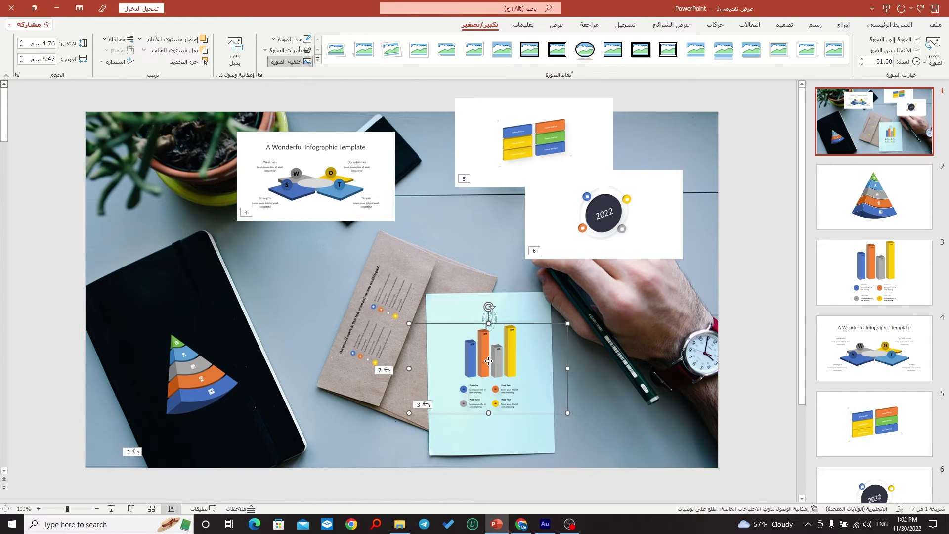
{"action": "left_click_drag", "start_coordinate": [488, 360], "coordinate": [487, 382]}
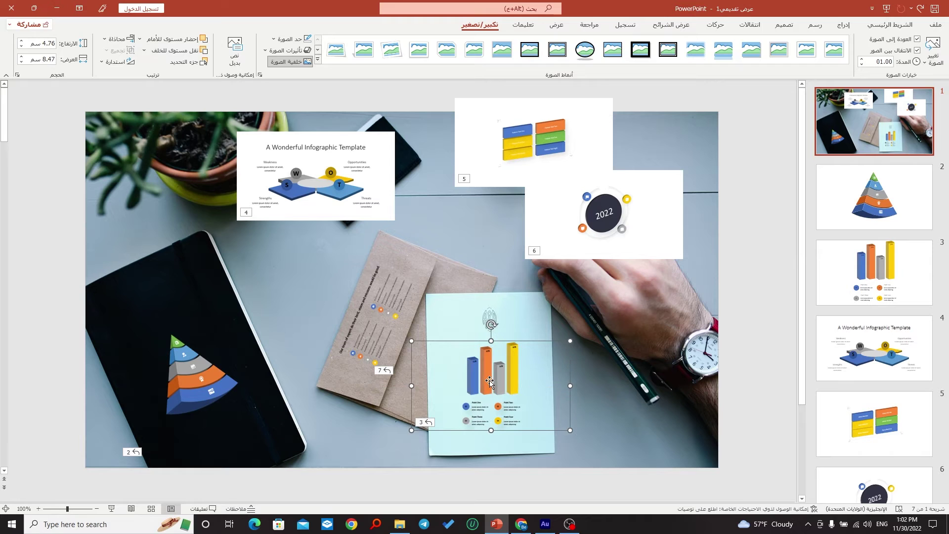
Step: Make the slide 4 SWOT zoom return-enabled and transparent, and rotate it to the notebook's angle
{"action": "left_click", "coordinate": [322, 162]}
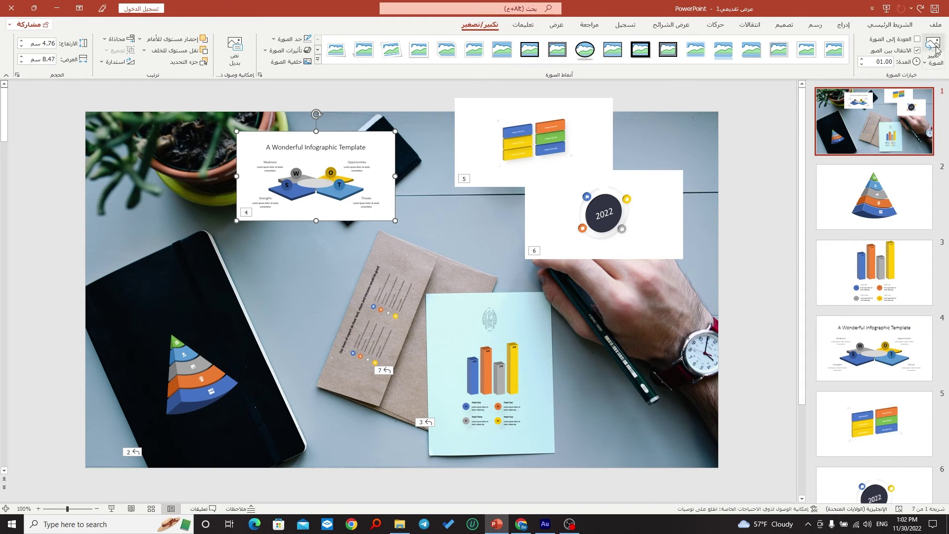
{"action": "left_click", "coordinate": [918, 39]}
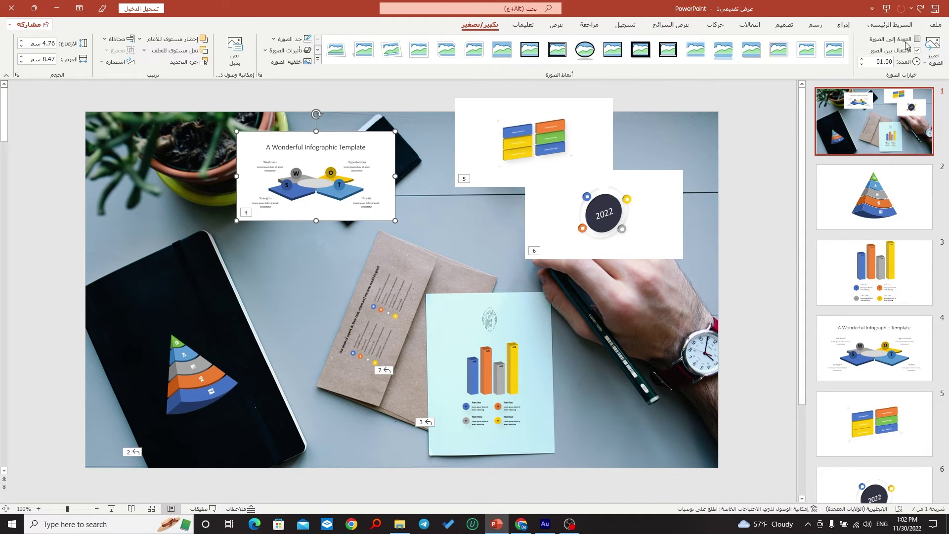
{"action": "left_click", "coordinate": [288, 62]}
{"action": "mouse_move", "coordinate": [314, 113]}
{"action": "left_mouse_down"}
{"action": "mouse_move", "coordinate": [374, 117]}
{"action": "mouse_move", "coordinate": [356, 127]}
{"action": "left_mouse_up"}
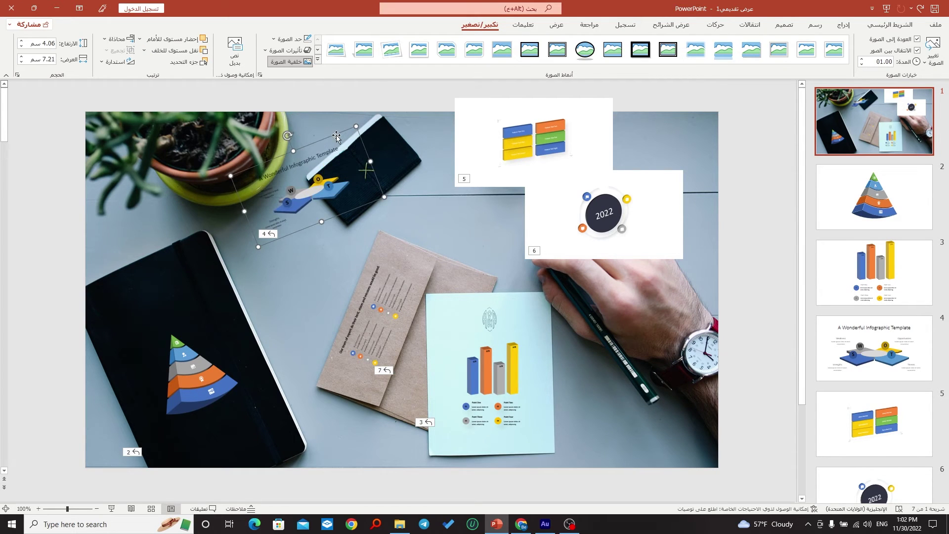
{"action": "left_click_drag", "start_coordinate": [289, 138], "coordinate": [272, 149]}
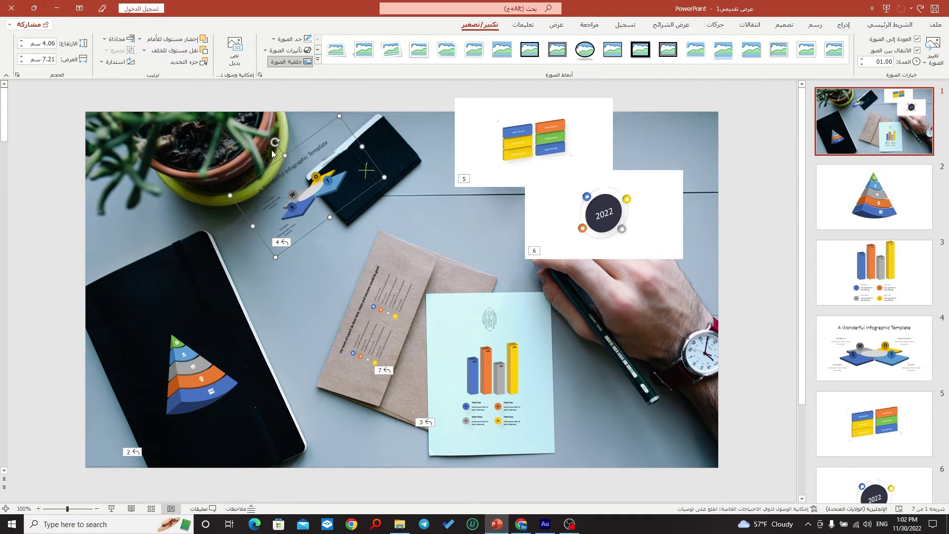
Step: Move and shrink the SWOT zoom to 3.22 × 5.72 cm on the small notebook, then shift the feature-block and 2022 zooms
{"action": "left_click_drag", "start_coordinate": [327, 189], "coordinate": [382, 169]}
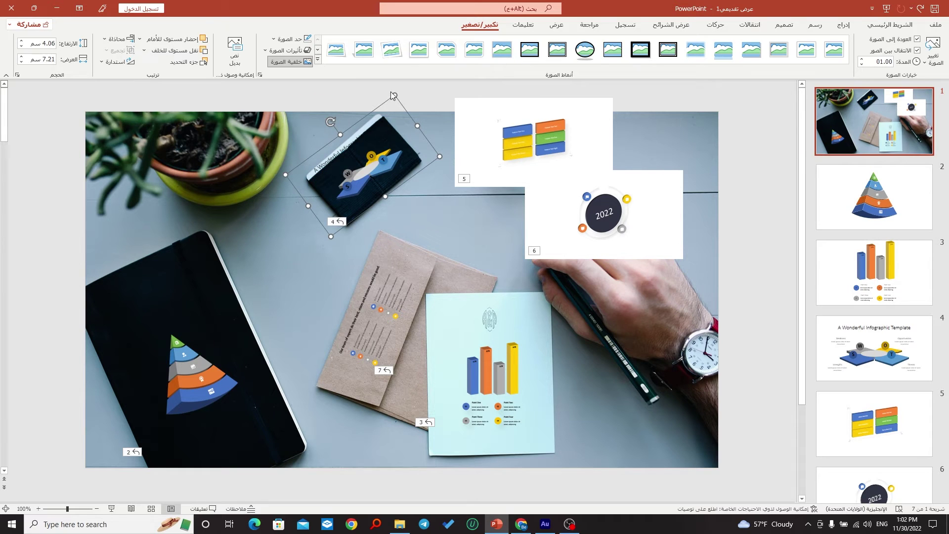
{"action": "left_click_drag", "start_coordinate": [394, 95], "coordinate": [382, 124]}
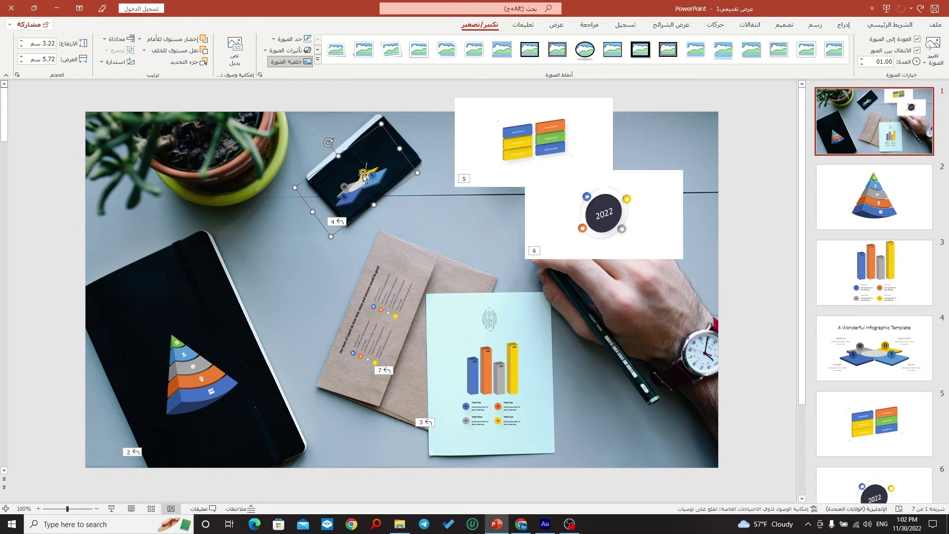
{"action": "left_click_drag", "start_coordinate": [375, 168], "coordinate": [387, 158]}
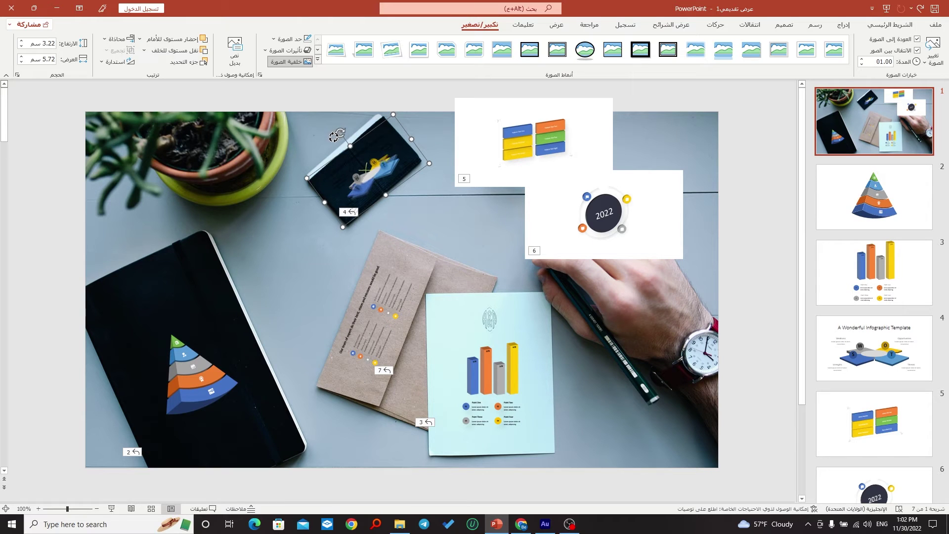
{"action": "left_click_drag", "start_coordinate": [333, 138], "coordinate": [338, 135]}
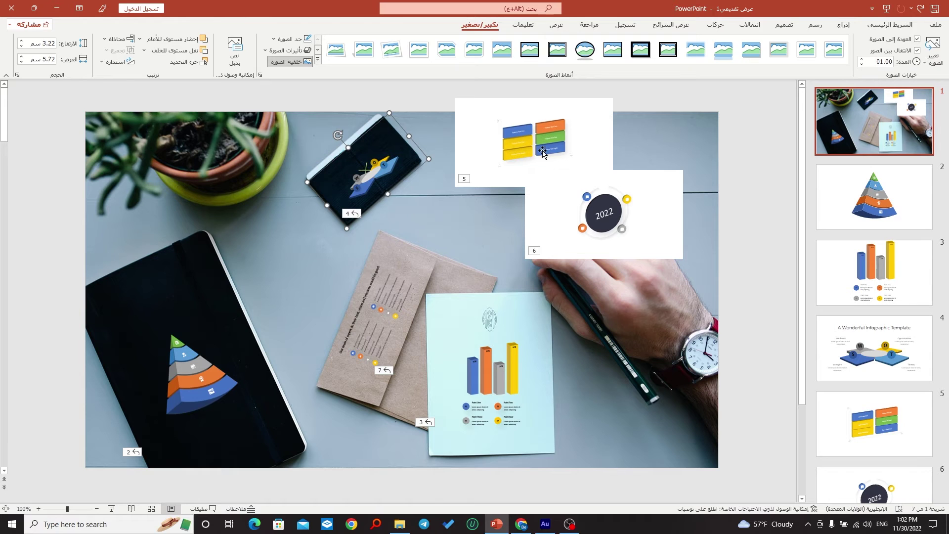
{"action": "left_click_drag", "start_coordinate": [542, 152], "coordinate": [503, 140]}
{"action": "left_click_drag", "start_coordinate": [598, 220], "coordinate": [614, 265]}
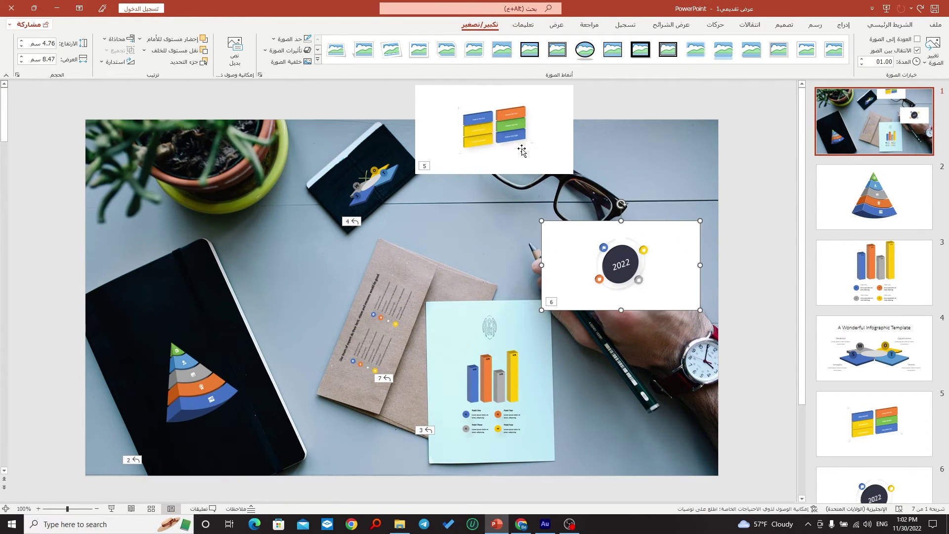
Step: Make the 2022 zoom return to the desk slide with a transparent background, and shrink it to lens size
{"action": "left_click_drag", "start_coordinate": [523, 151], "coordinate": [504, 151]}
{"action": "left_click_drag", "start_coordinate": [619, 249], "coordinate": [622, 240]}
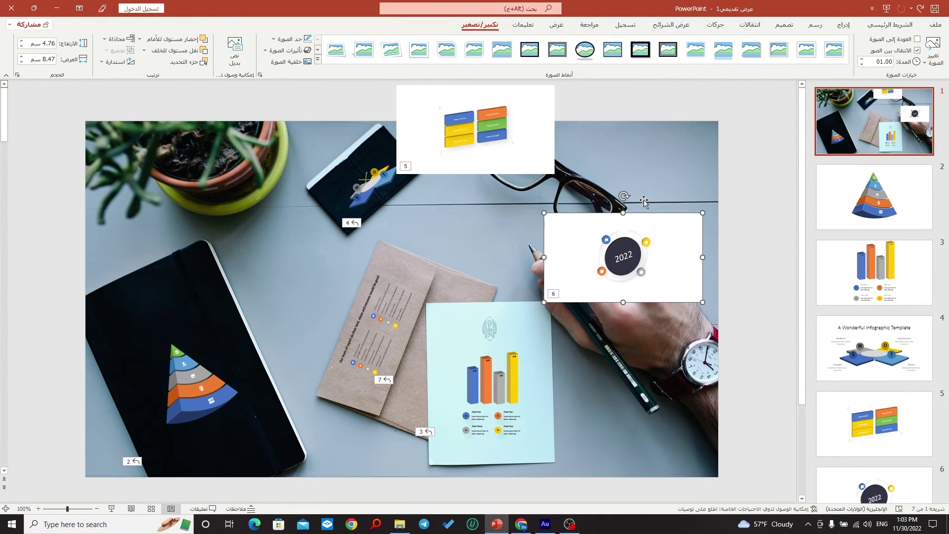
{"action": "left_click", "coordinate": [917, 38]}
{"action": "left_click", "coordinate": [295, 62]}
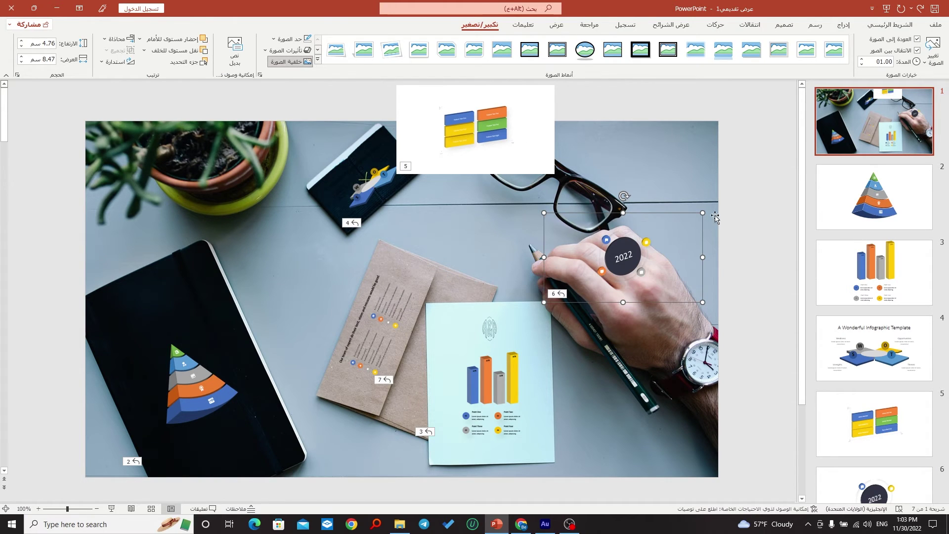
{"action": "left_click_drag", "start_coordinate": [705, 213], "coordinate": [540, 286]}
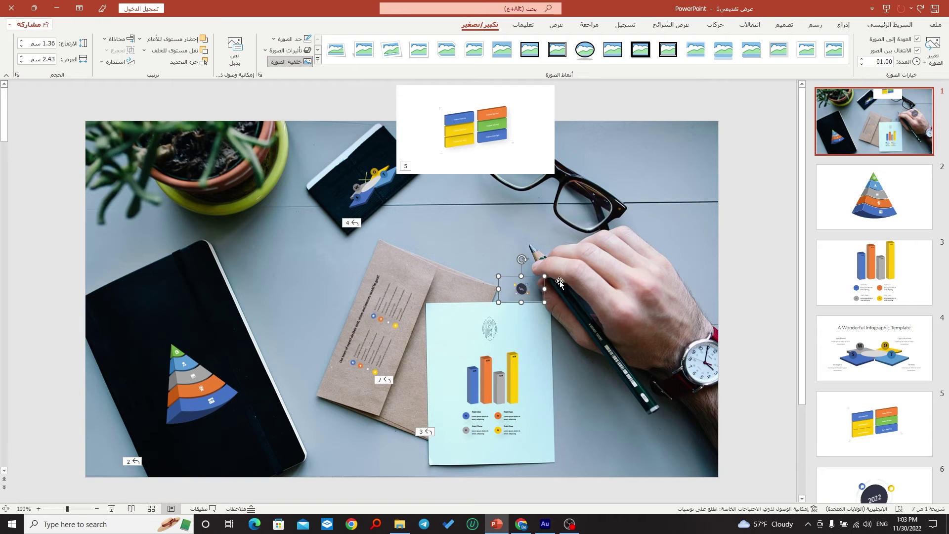
{"action": "key", "text": "ctrl+z"}
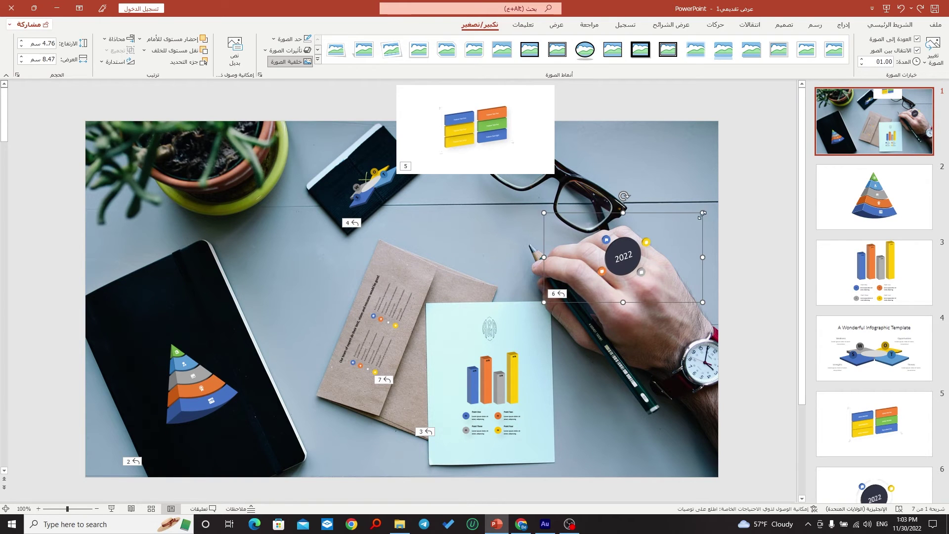
{"action": "mouse_move", "coordinate": [702, 214]}
{"action": "left_mouse_down"}
{"action": "mouse_move", "coordinate": [607, 267]}
{"action": "mouse_move", "coordinate": [610, 206]}
{"action": "left_mouse_up"}
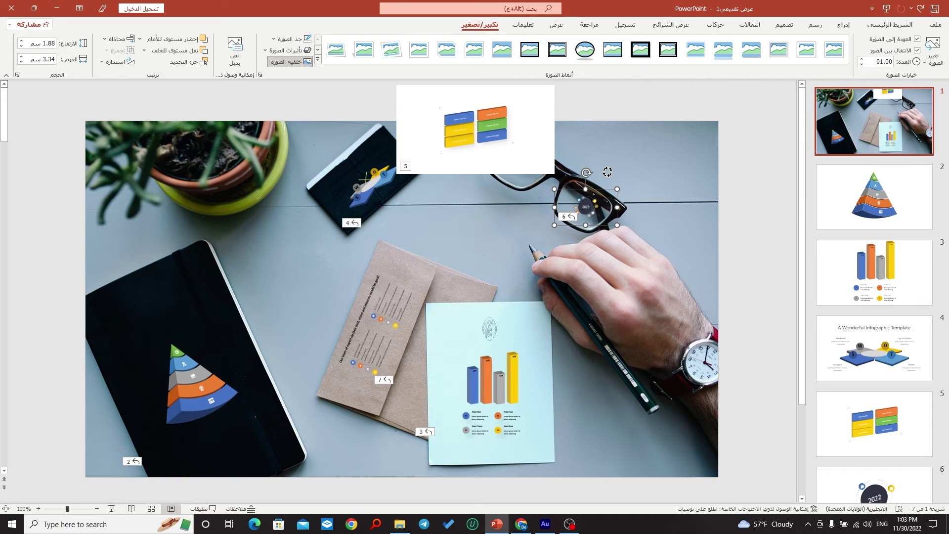
Step: Make the feature-block zoom return-enabled and transparent, shrink it to 1.65 × 2.94 cm and tilt it into the left lens
{"action": "left_click", "coordinate": [500, 143]}
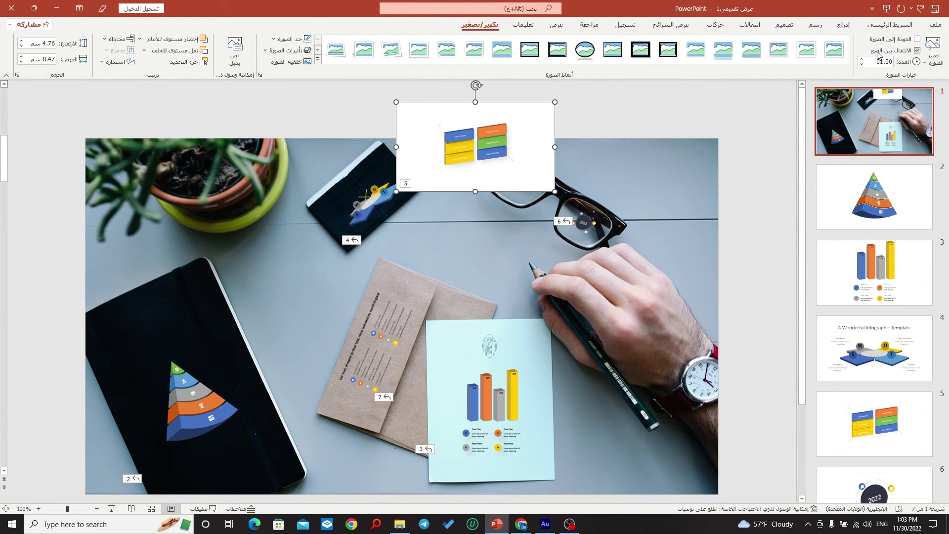
{"action": "left_click", "coordinate": [893, 39]}
{"action": "left_click", "coordinate": [290, 61]}
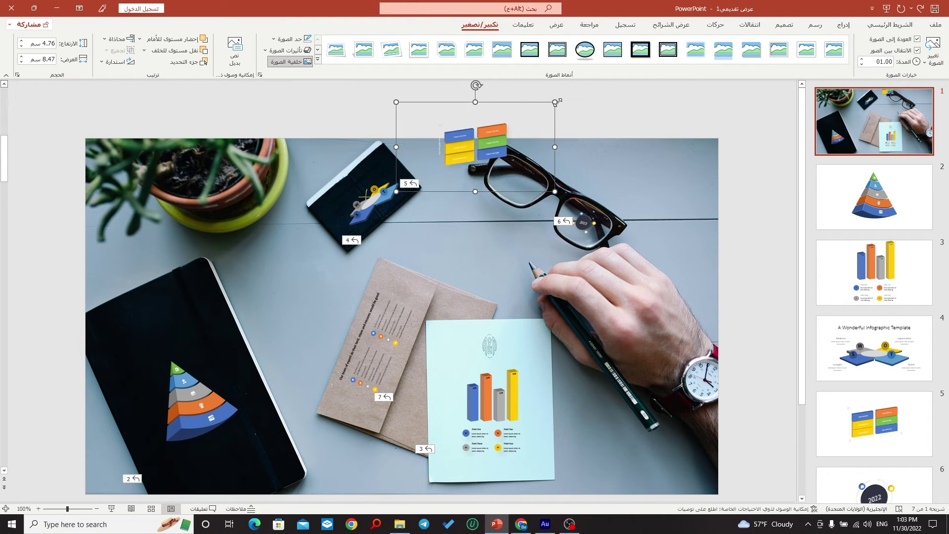
{"action": "left_click_drag", "start_coordinate": [555, 102], "coordinate": [452, 161]}
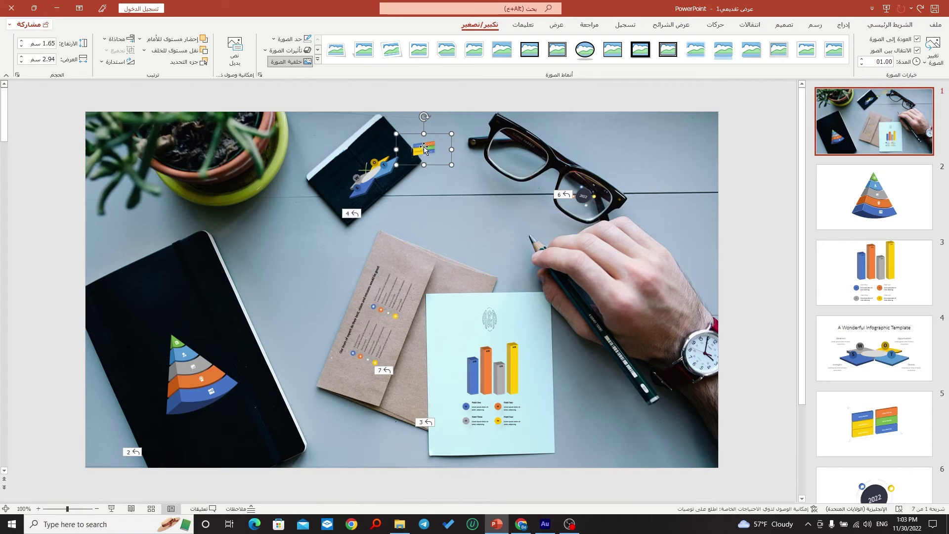
{"action": "left_click_drag", "start_coordinate": [424, 117], "coordinate": [519, 153]}
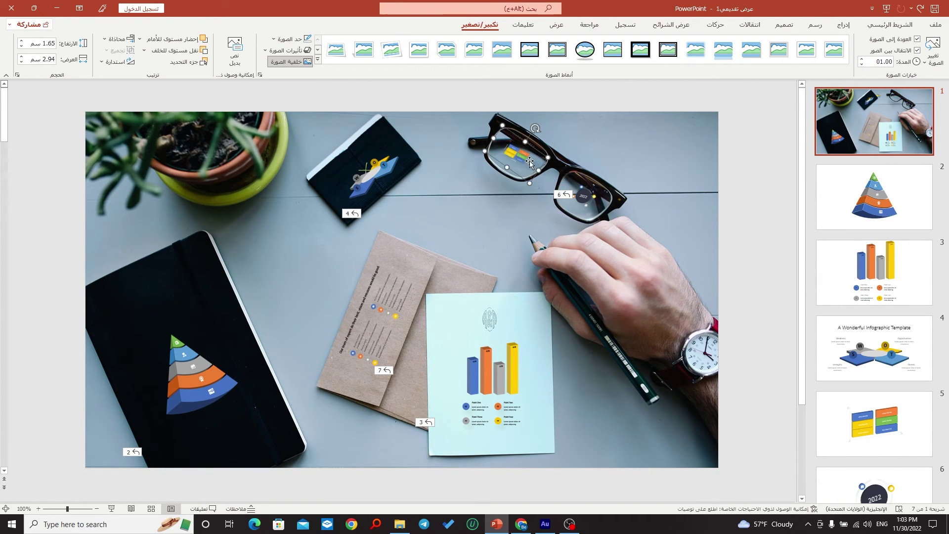
{"action": "left_click", "coordinate": [615, 144]}
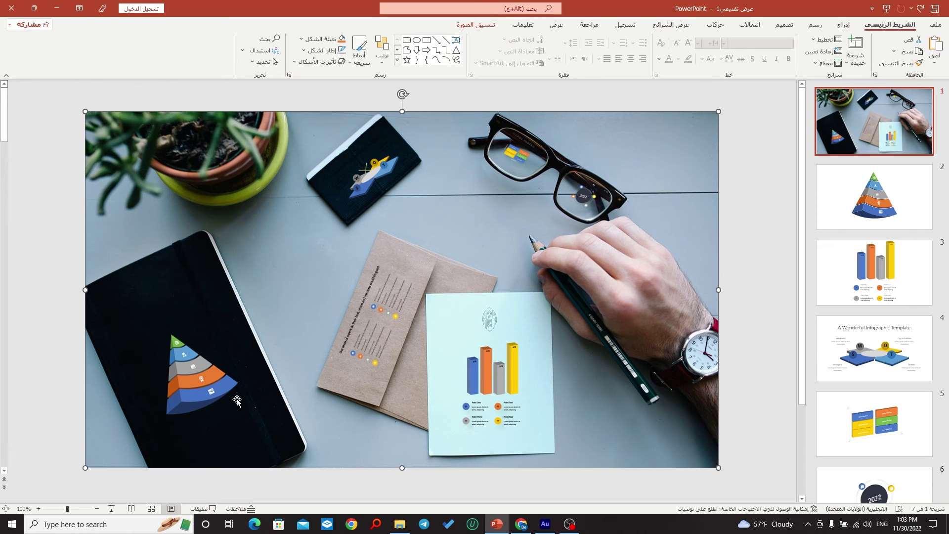
Step: Run the slideshow from the beginning, entering and leaving the SWOT zoom and then the bar-chart zoom
{"action": "left_click", "coordinate": [111, 508]}
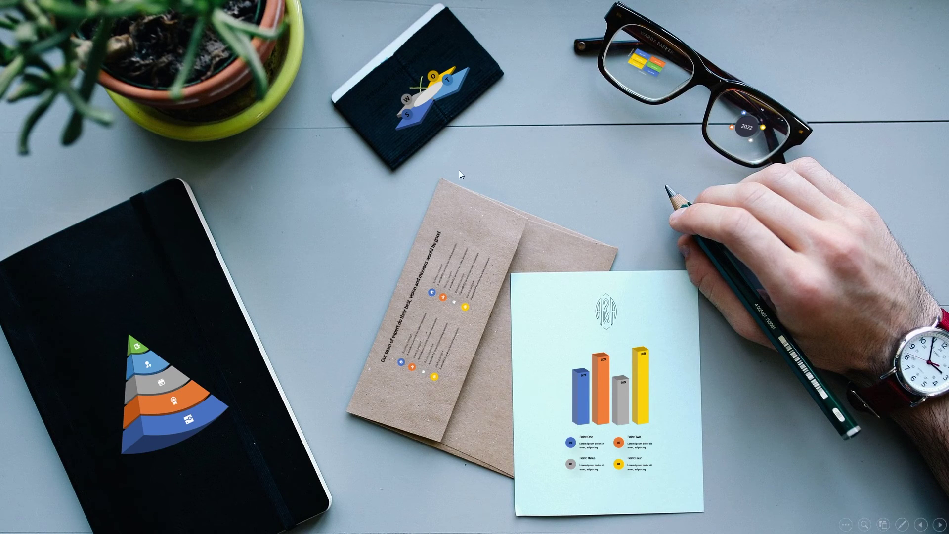
{"action": "left_click", "coordinate": [431, 97]}
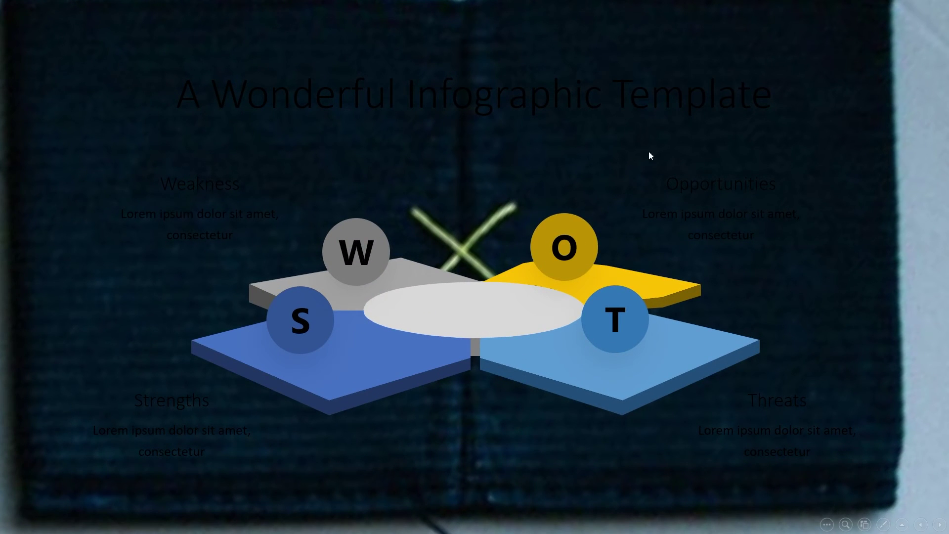
{"action": "left_click", "coordinate": [592, 164]}
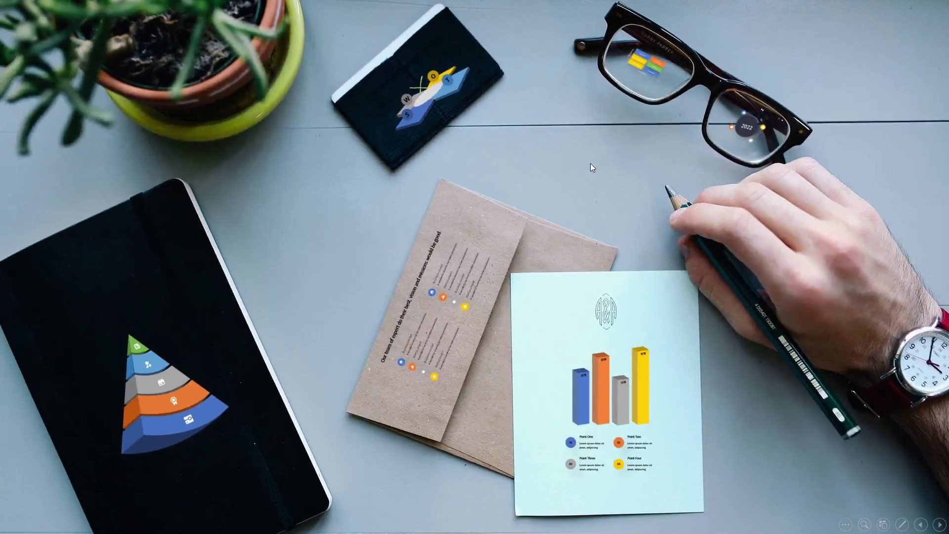
{"action": "left_click", "coordinate": [627, 402]}
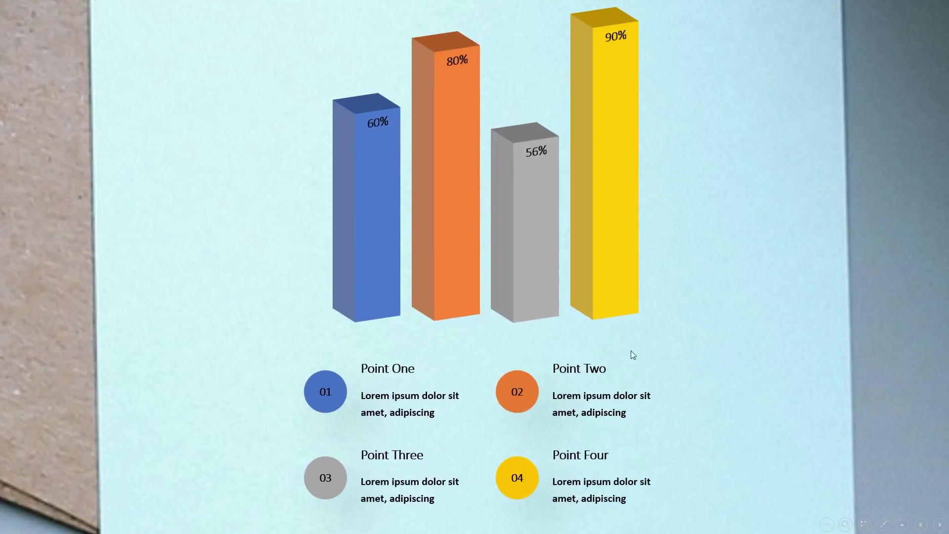
{"action": "left_click", "coordinate": [702, 251]}
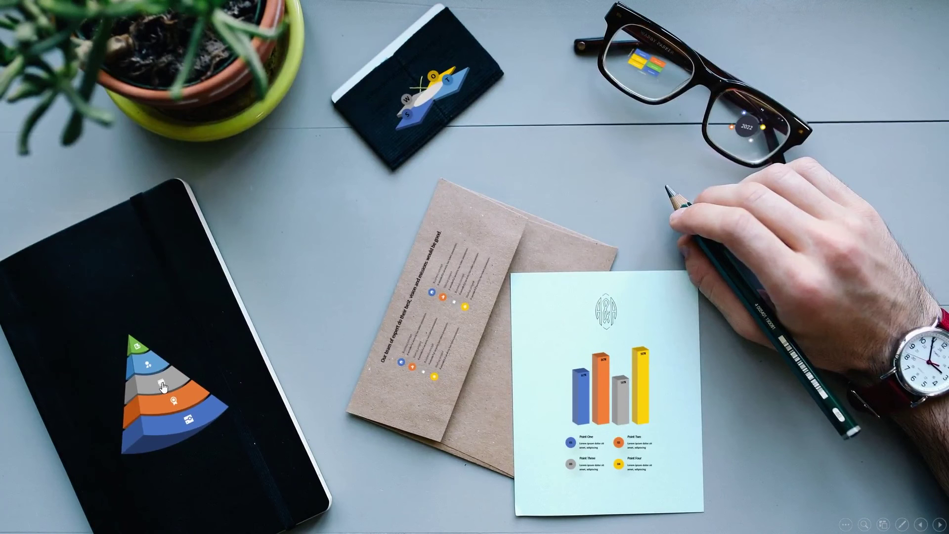
{"action": "left_click", "coordinate": [163, 386]}
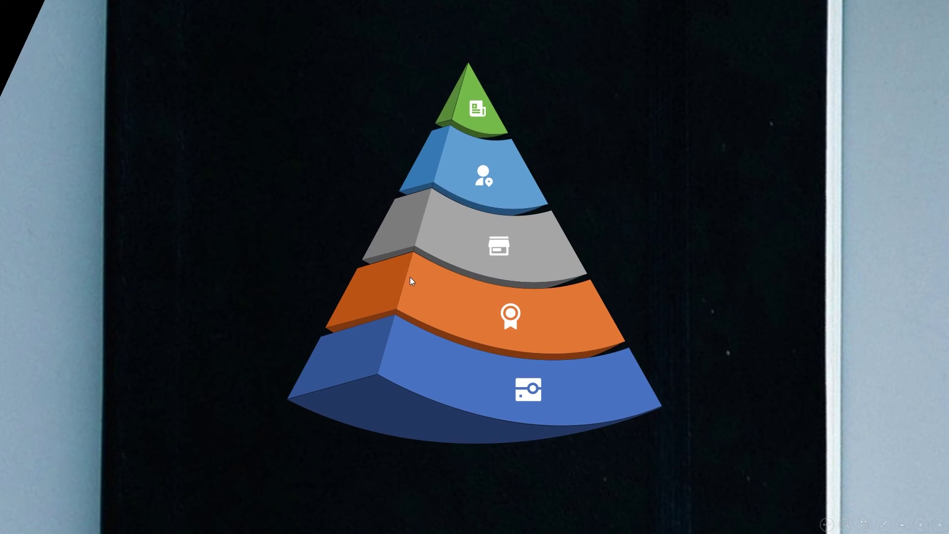
{"action": "left_click", "coordinate": [269, 175]}
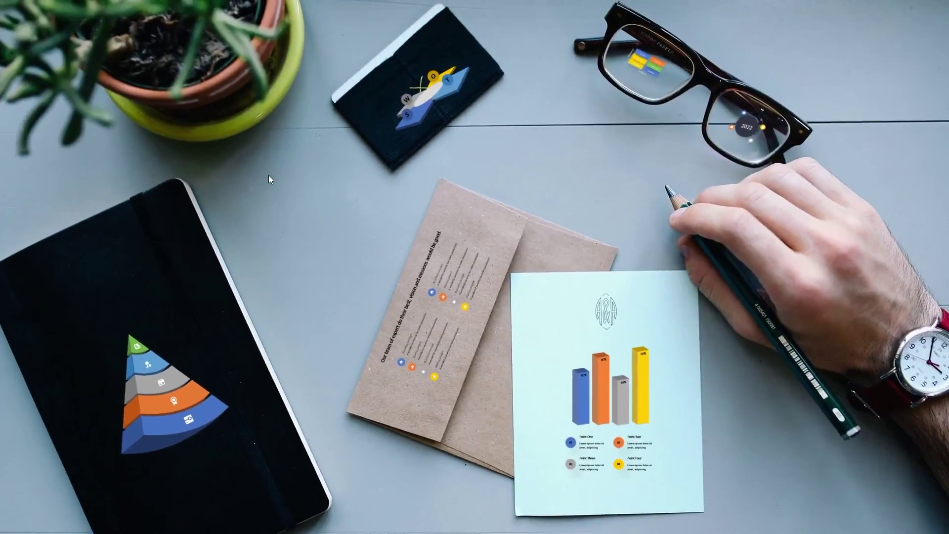
{"action": "left_click", "coordinate": [448, 267]}
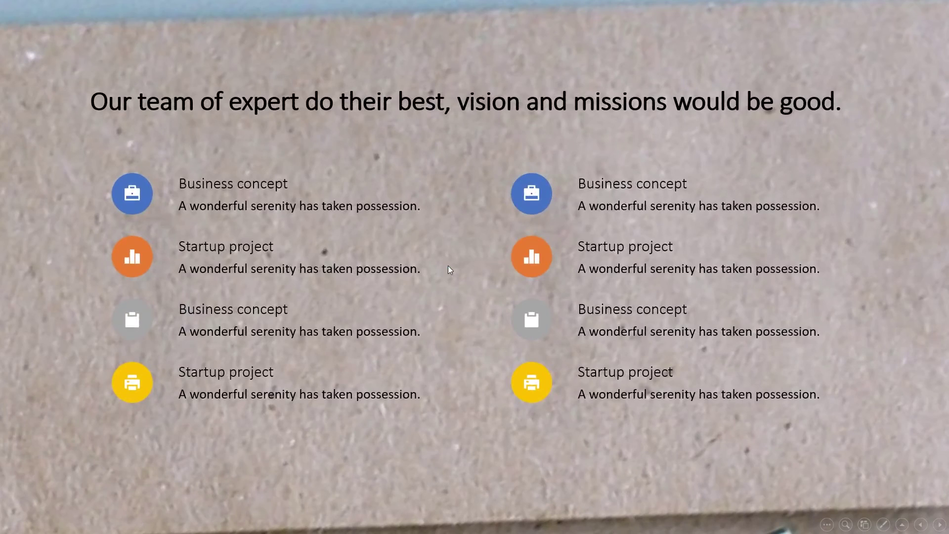
{"action": "left_click", "coordinate": [462, 230]}
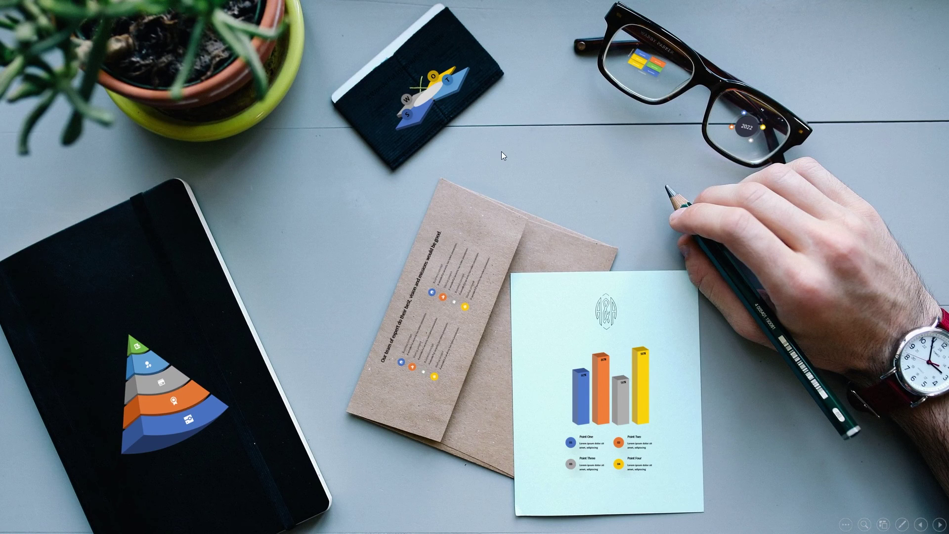
{"action": "left_click", "coordinate": [742, 124]}
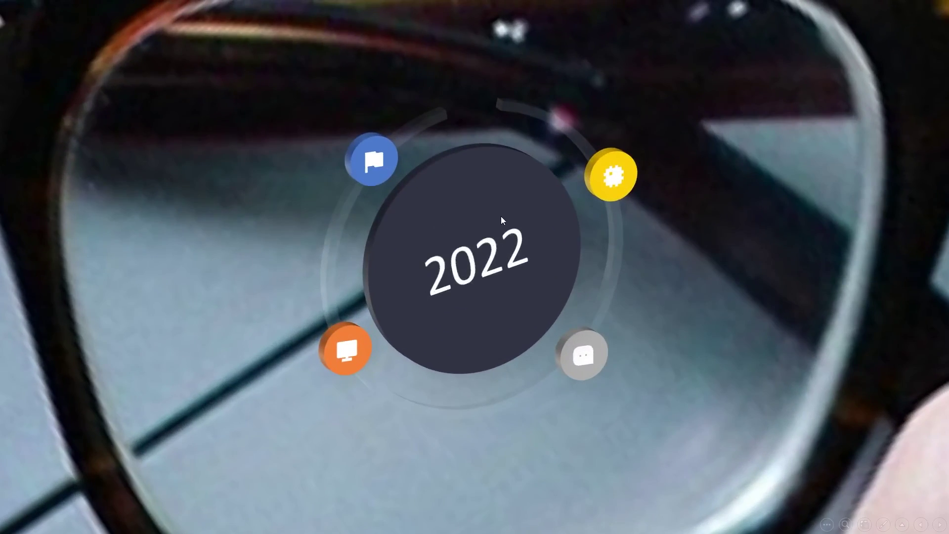
{"action": "left_click", "coordinate": [509, 214]}
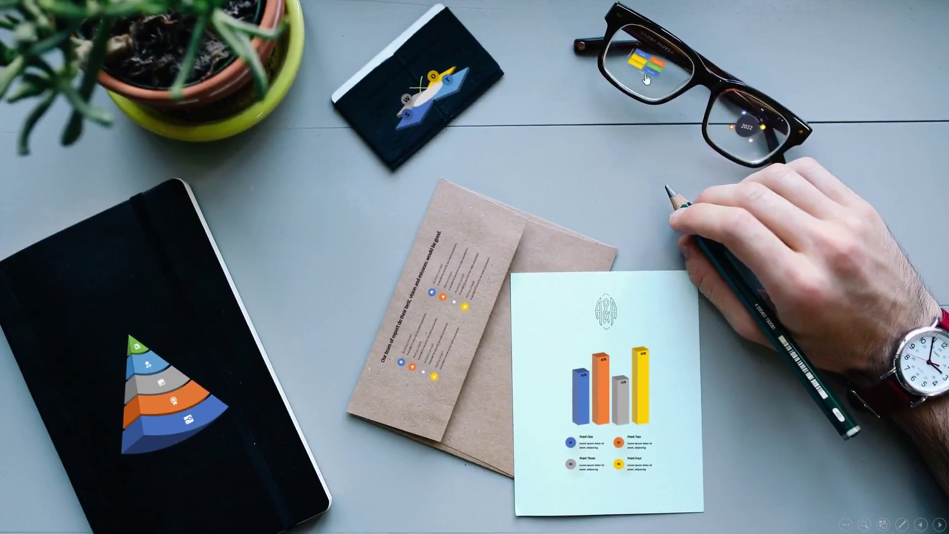
{"action": "left_click", "coordinate": [645, 75]}
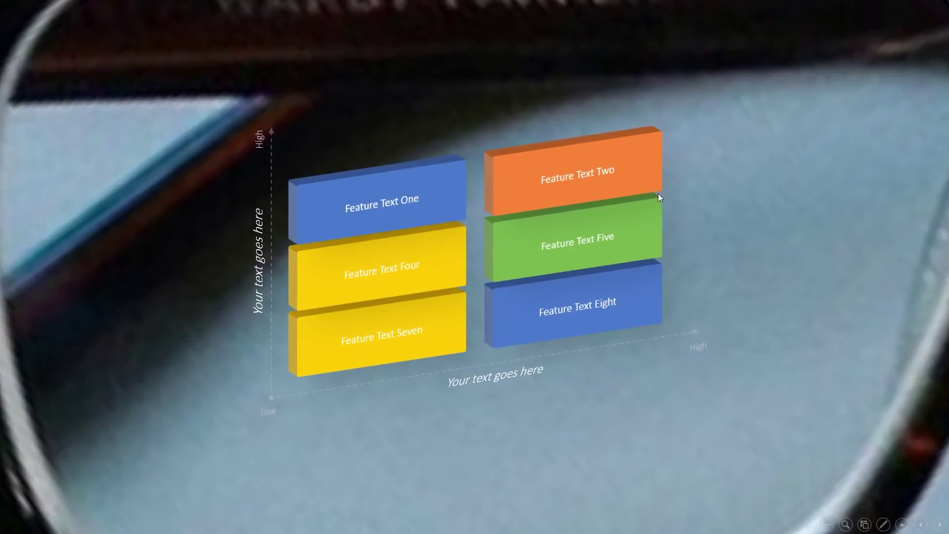
{"action": "left_click", "coordinate": [493, 232]}
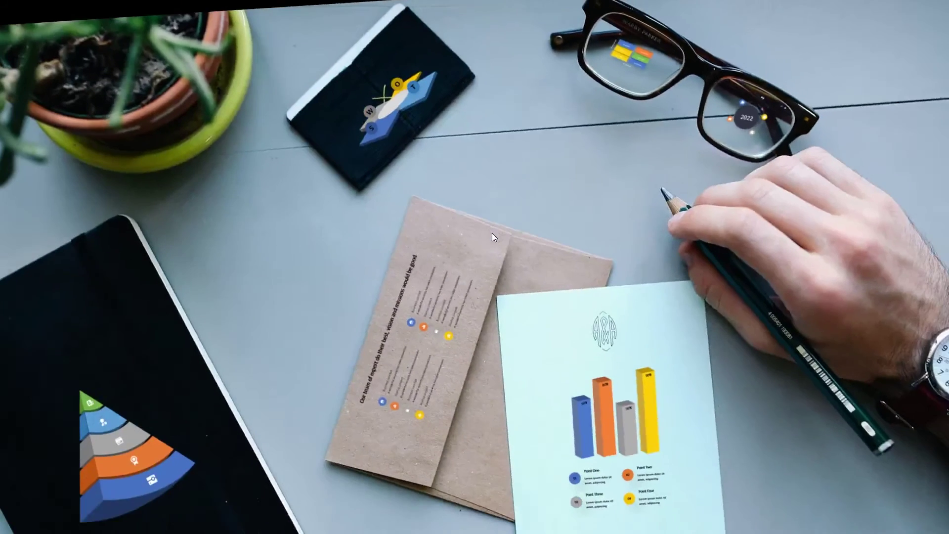